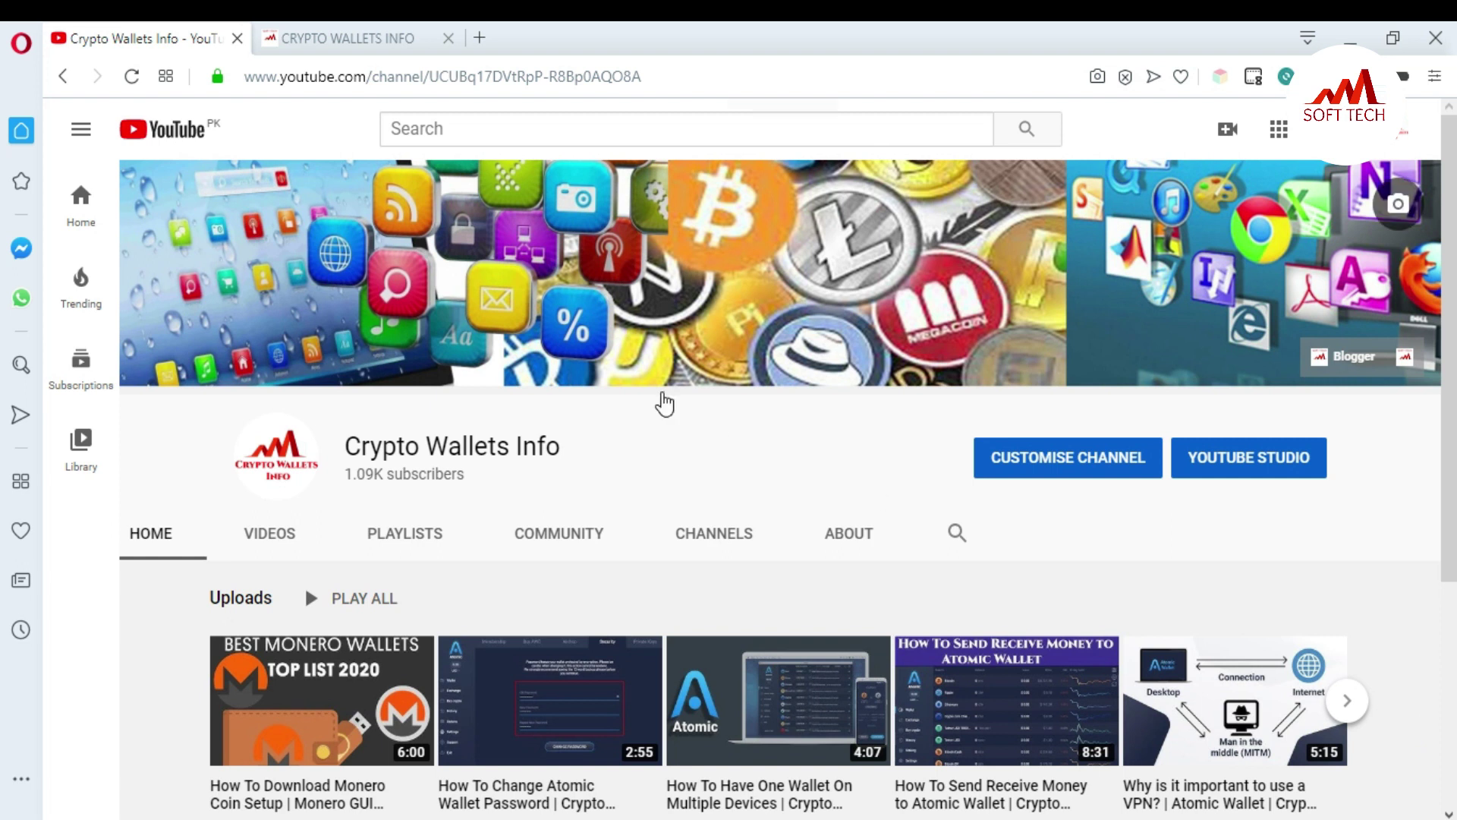
# Step: Switch to the Crypto Wallets Info site, then bring up the MONERO folder and launch the monero-gui installer
pyautogui.click(340, 26)
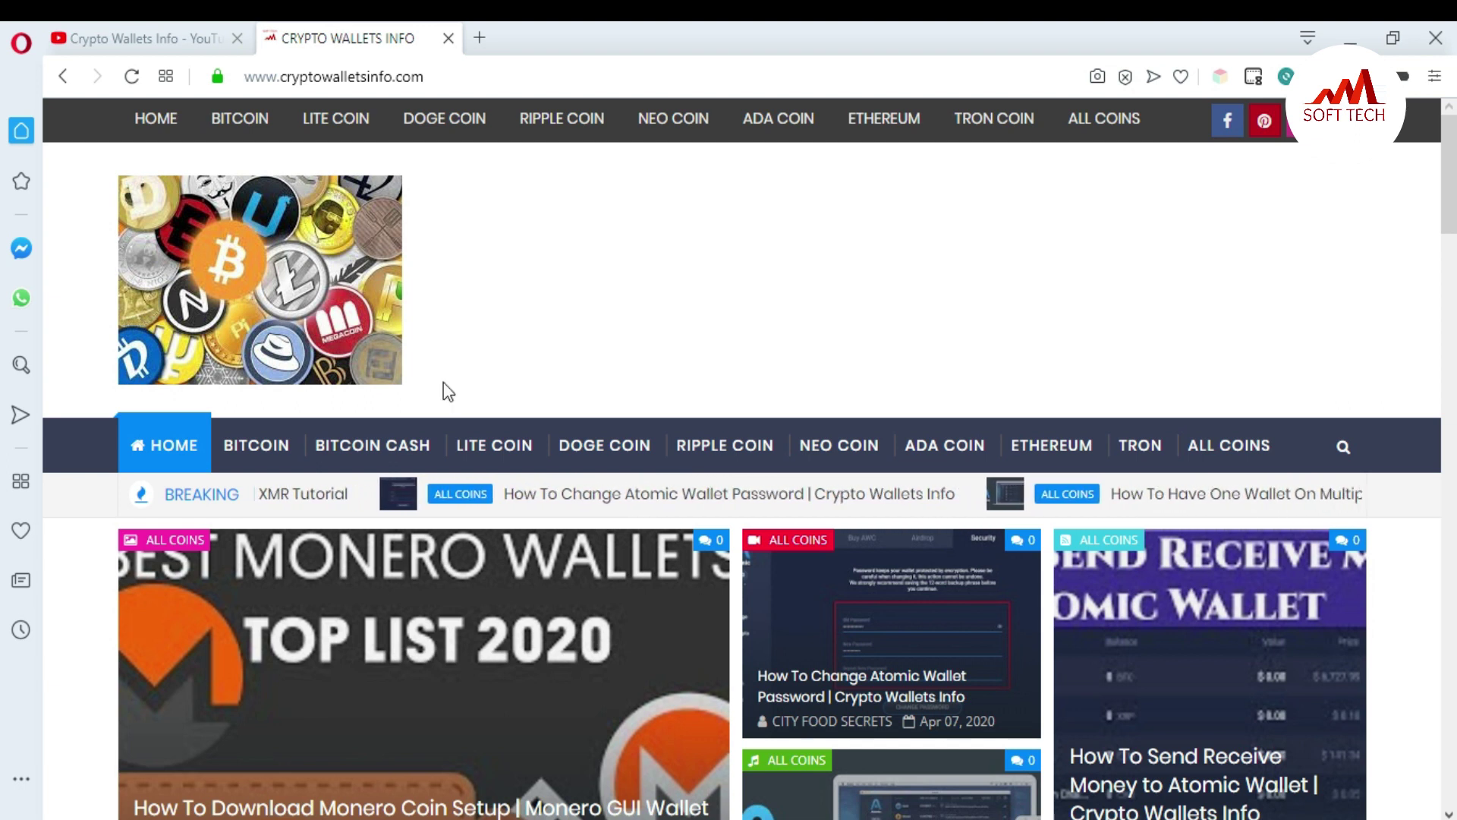
pyautogui.hotkey('alt', 'Tab')
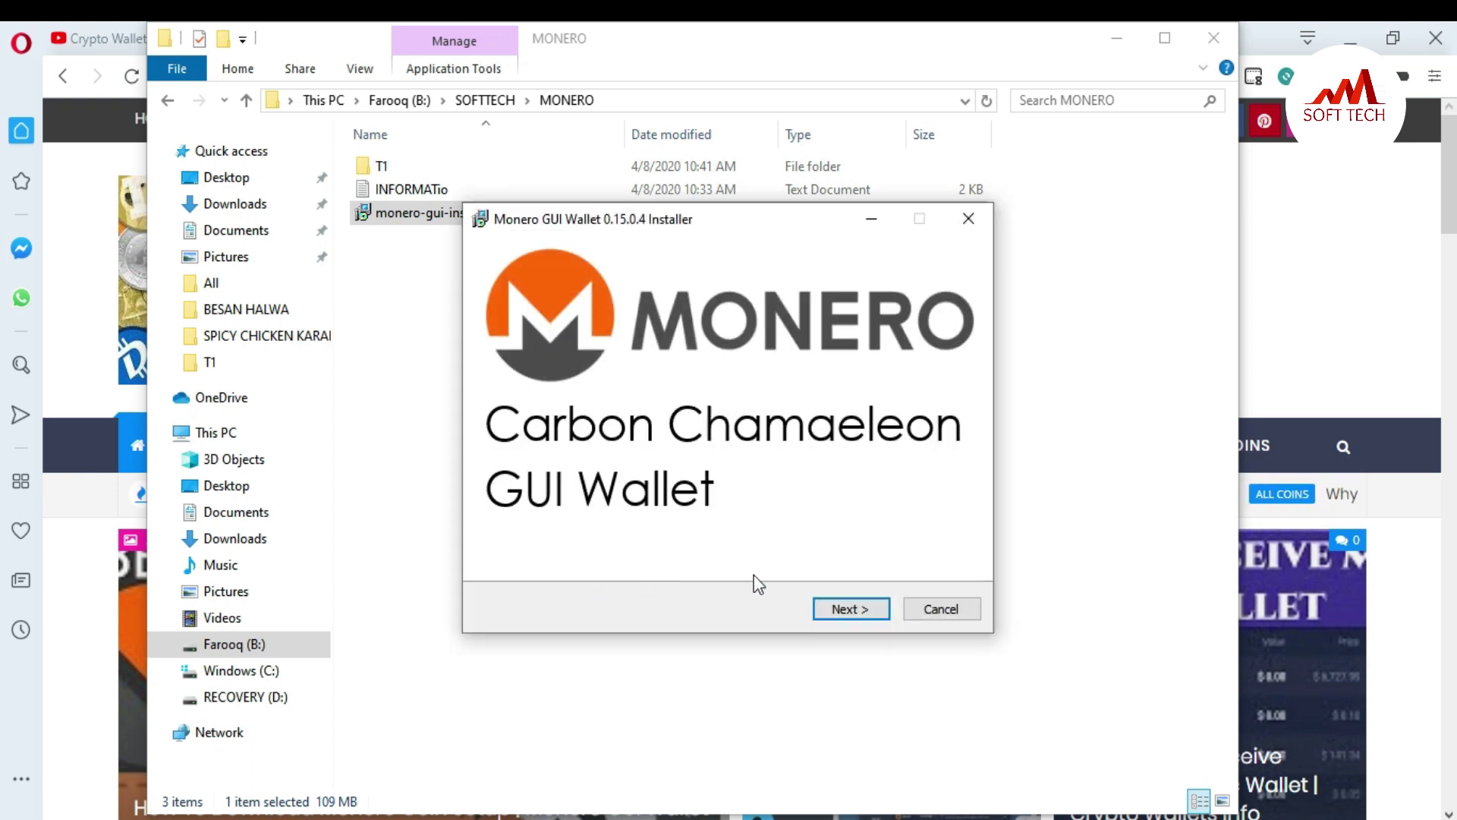
# Step: Accept the licence agreement and reach the C:\Program Files\Monero GUI Wallet destination page
pyautogui.click(850, 609)
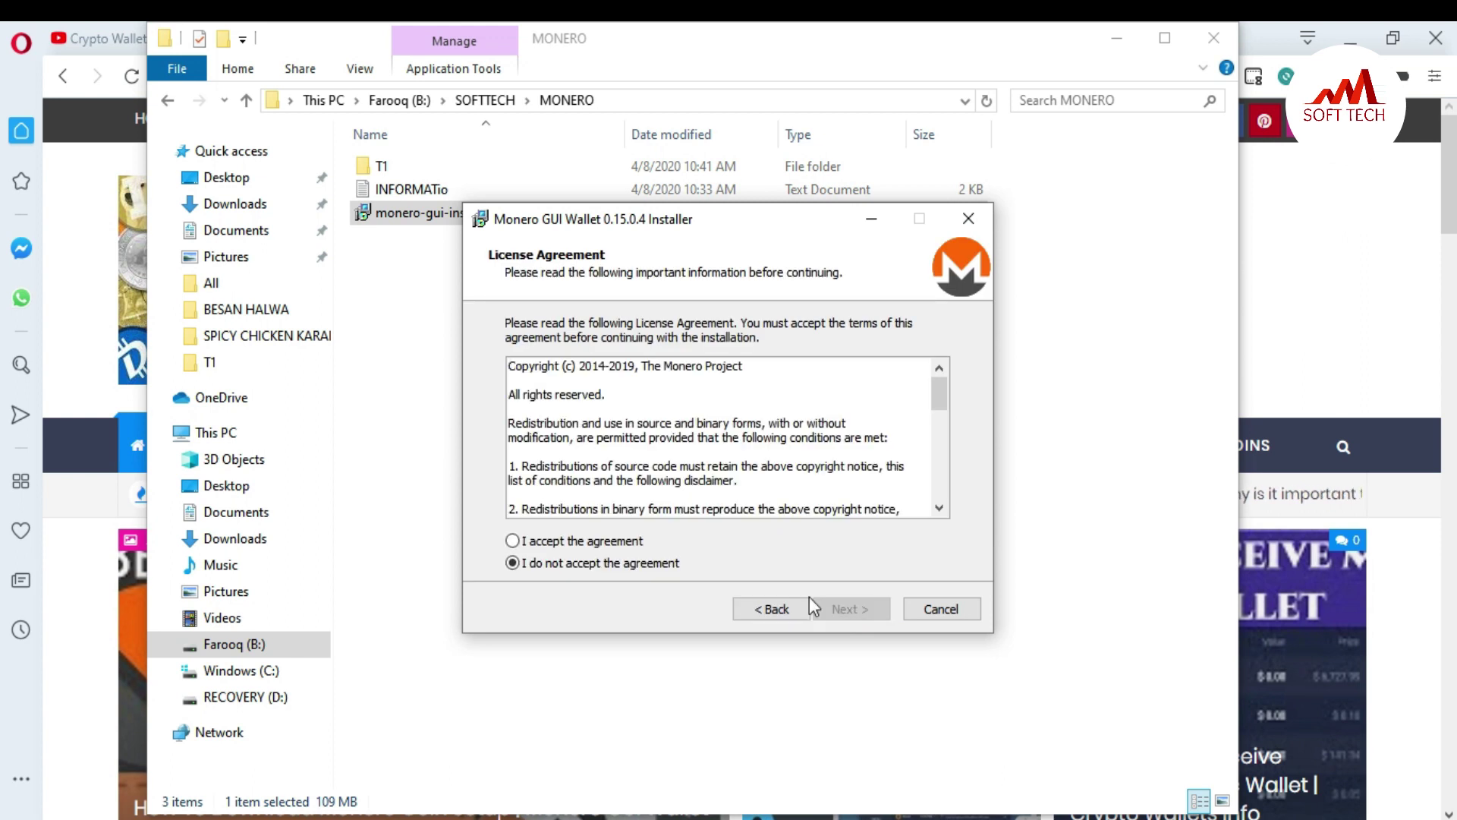
pyautogui.click(592, 542)
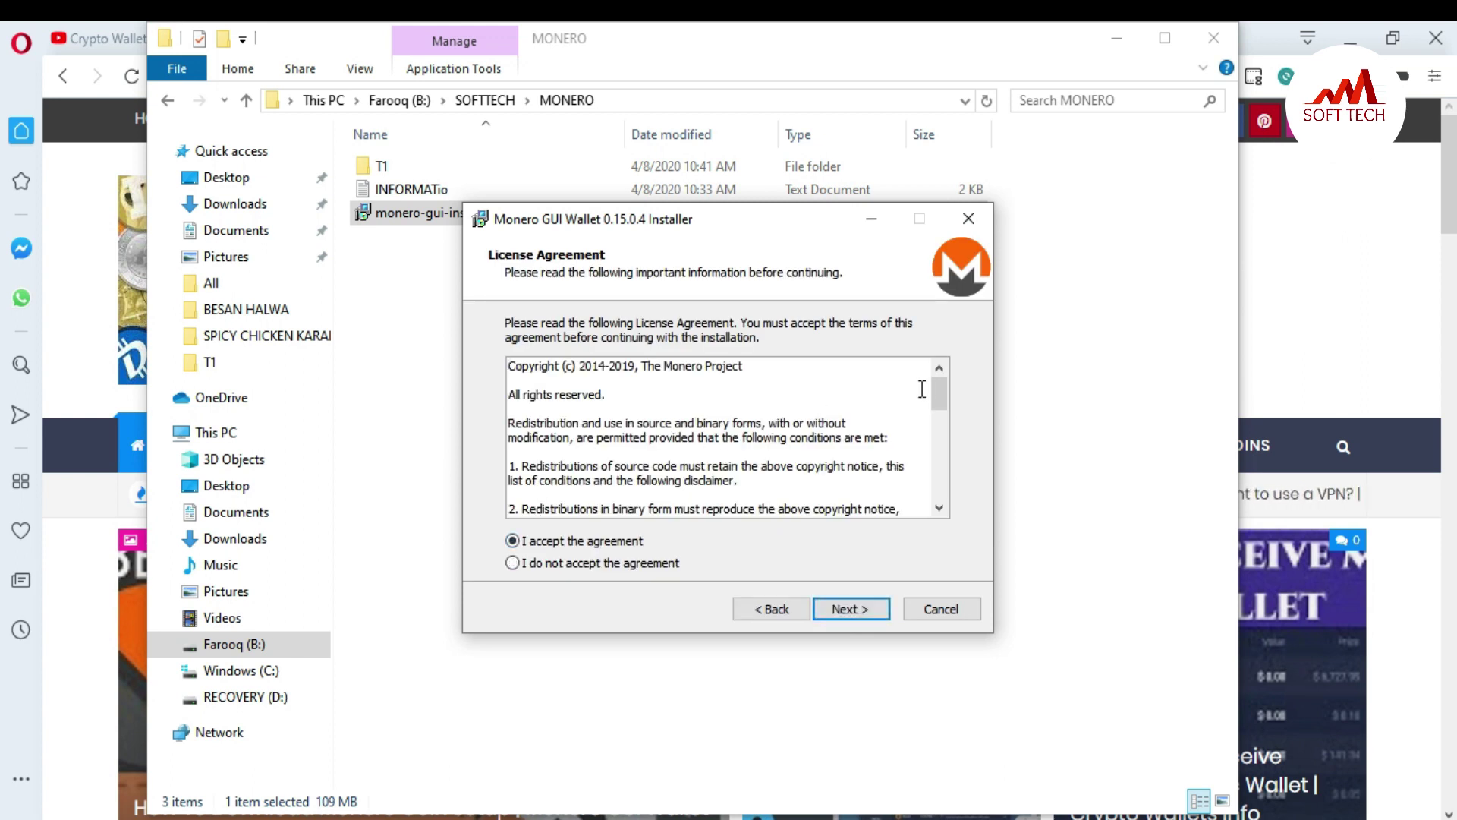
pyautogui.moveTo(935, 390)
pyautogui.mouseDown()
pyautogui.moveTo(938, 493)
pyautogui.moveTo(944, 377)
pyautogui.mouseUp()
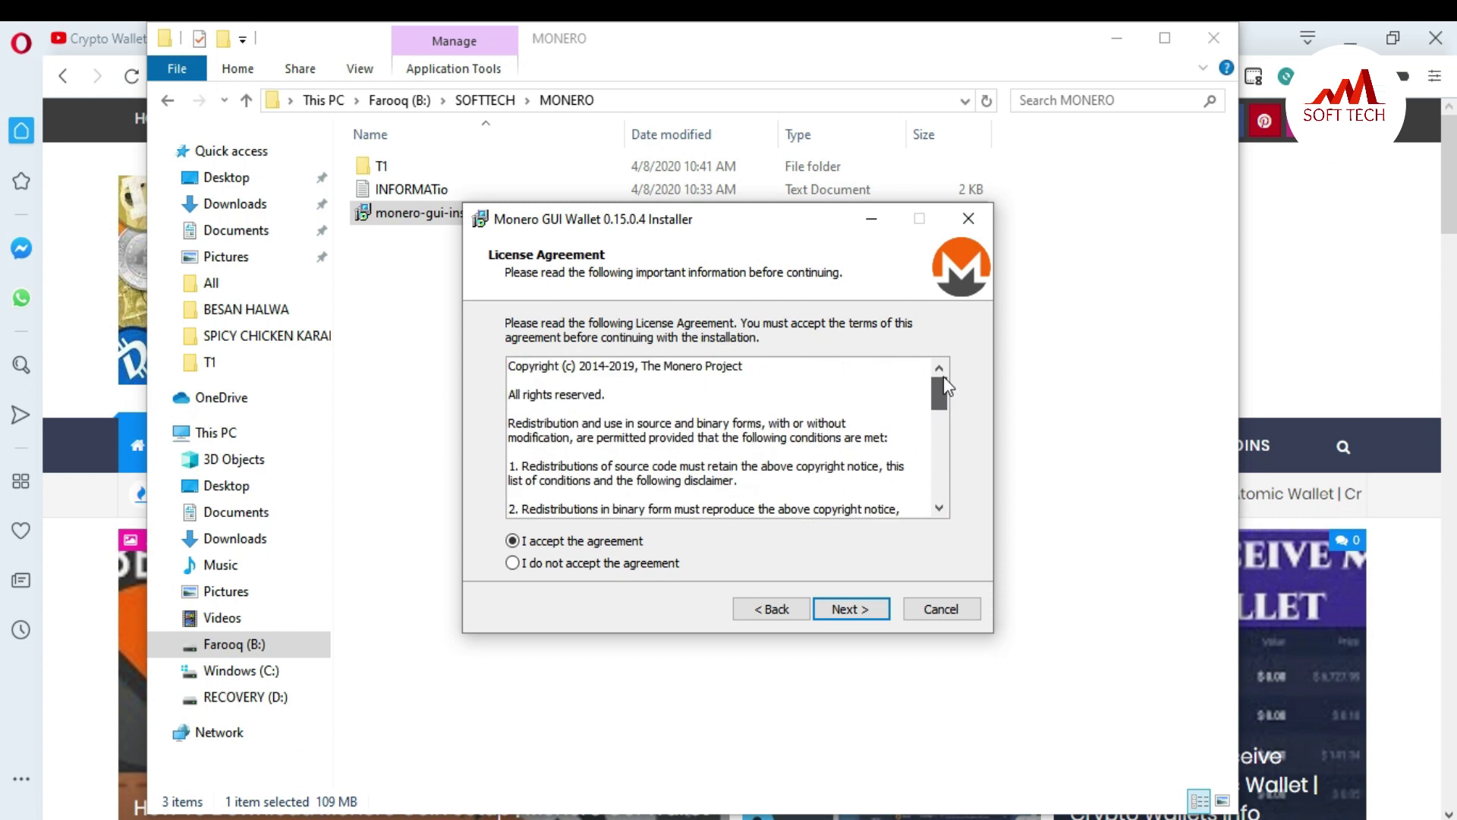
pyautogui.click(838, 618)
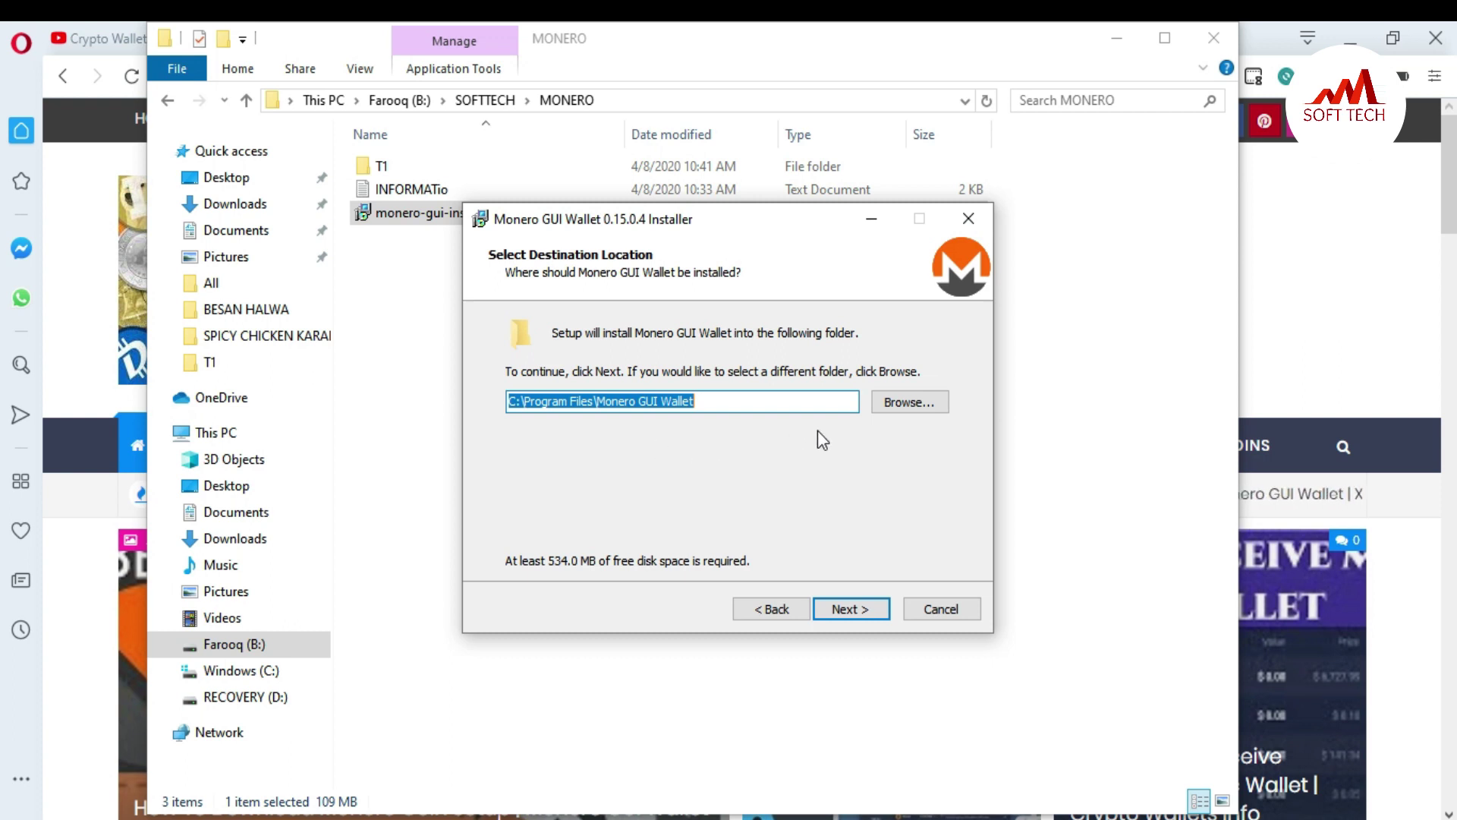
pyautogui.click(853, 610)
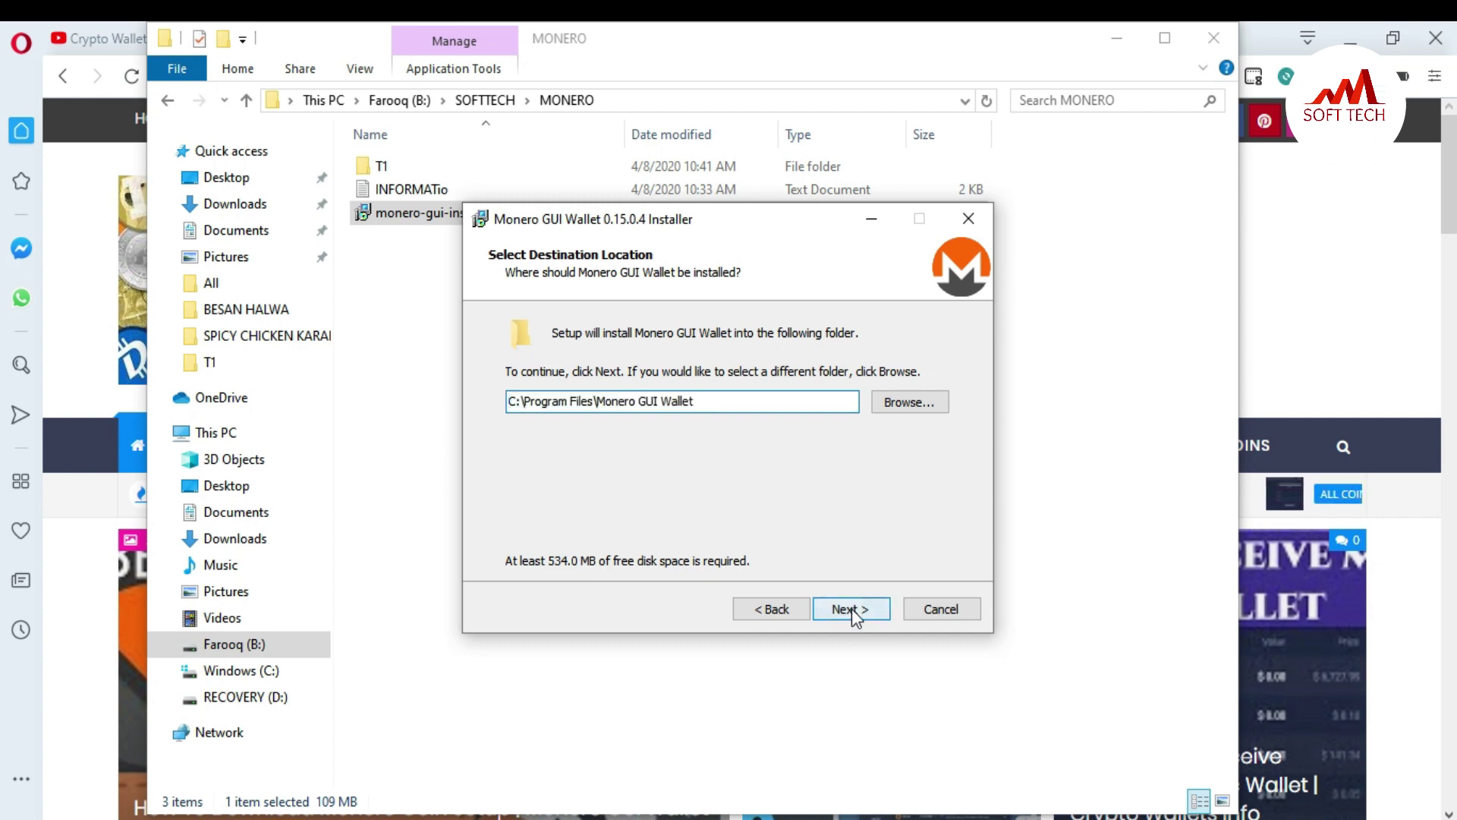
pyautogui.click(780, 612)
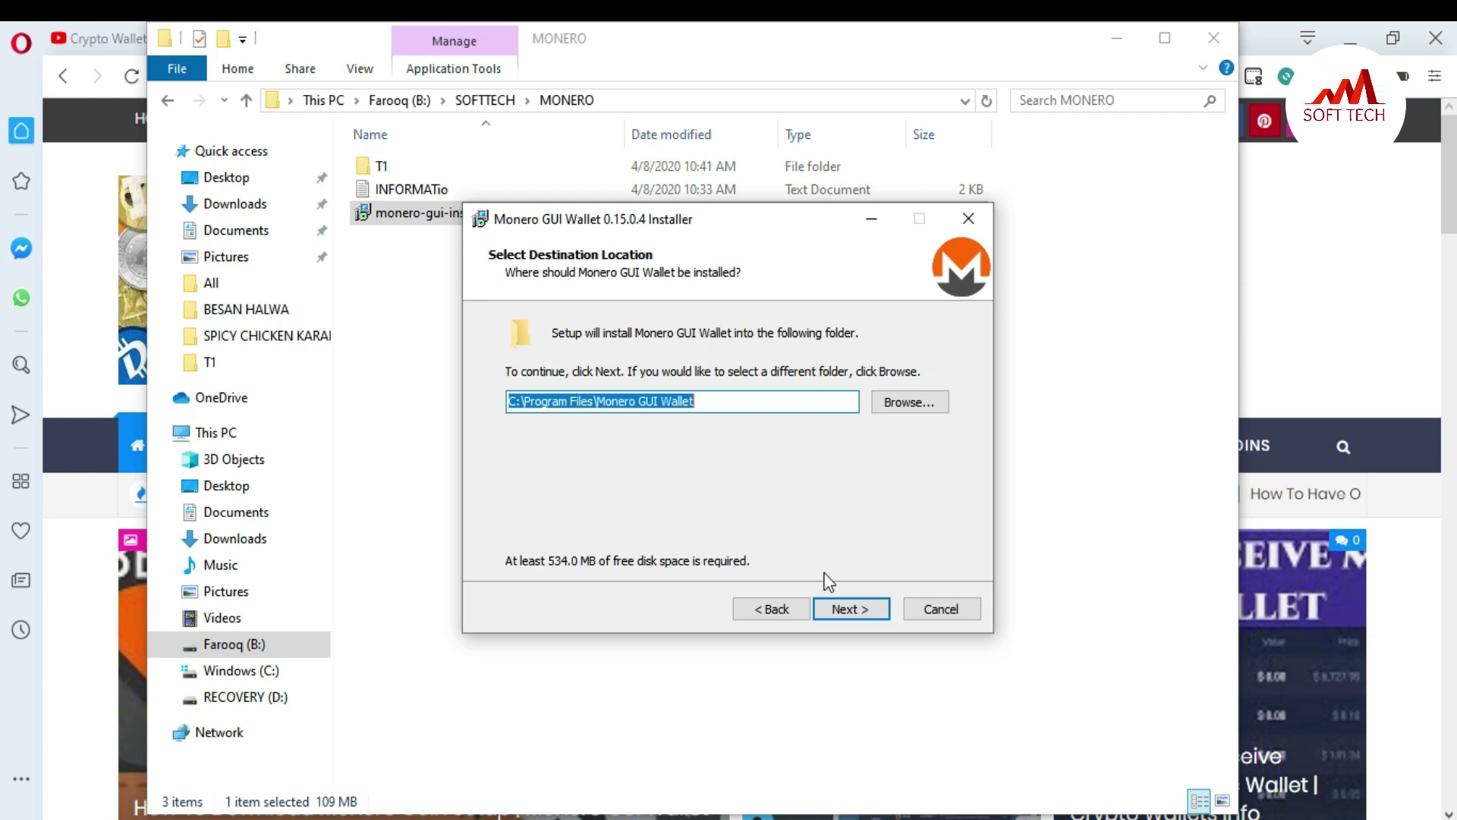
# Step: Keep the default install, C:\ProgramData\bitmonero blockchain and Start Menu folders through to Ready to Install
pyautogui.click(849, 609)
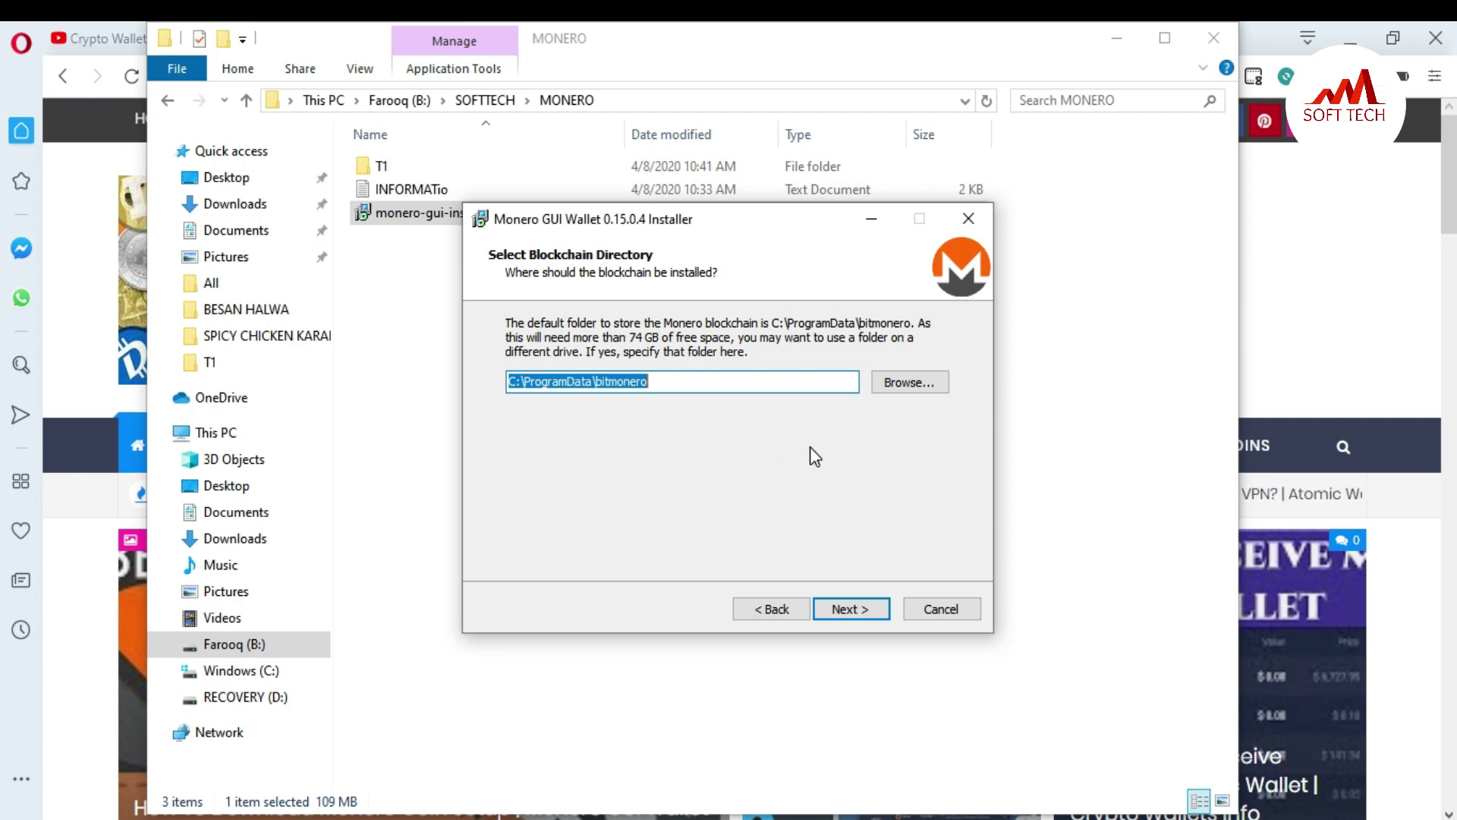
pyautogui.click(848, 612)
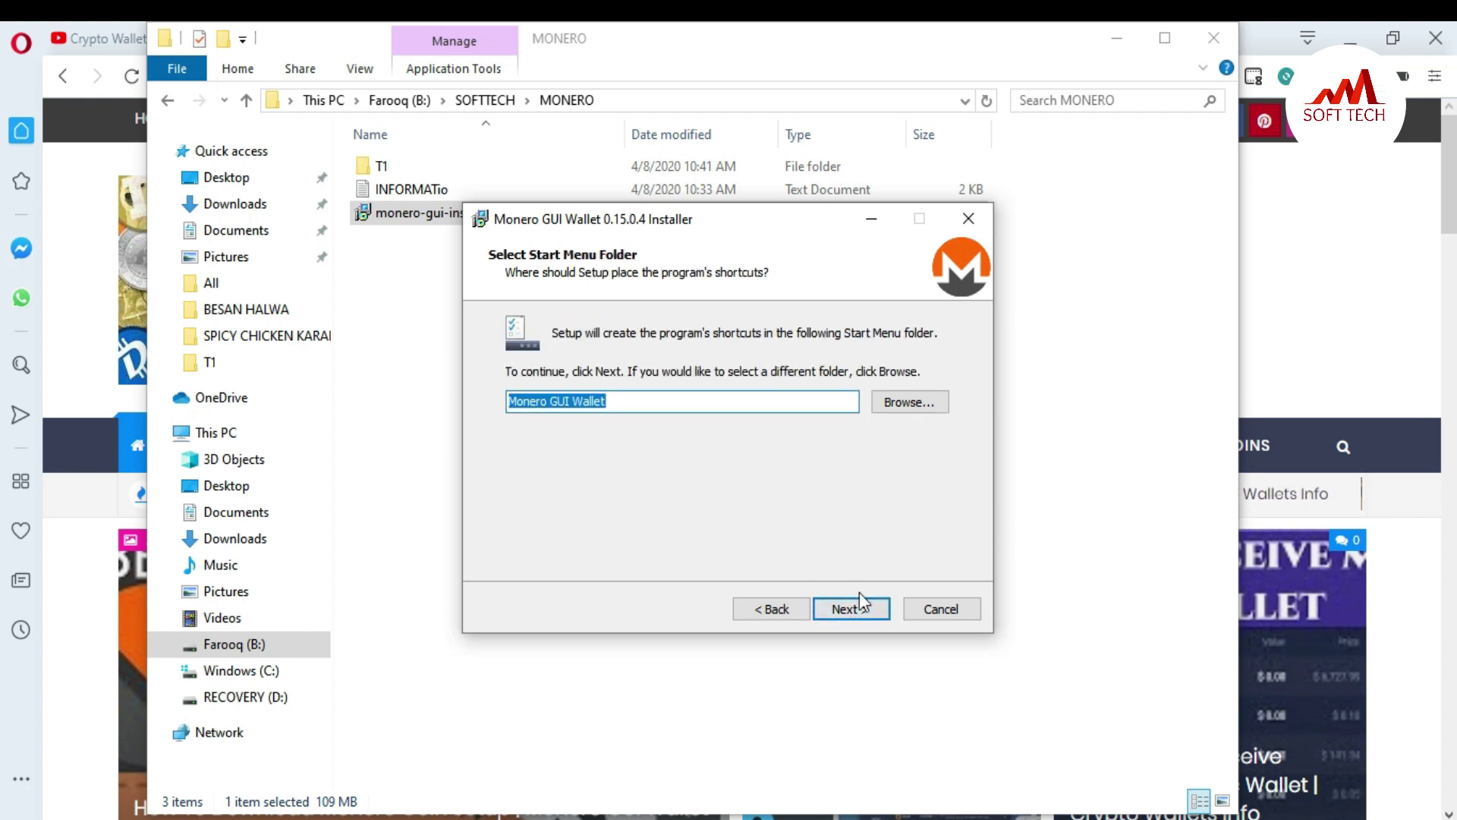
pyautogui.click(851, 611)
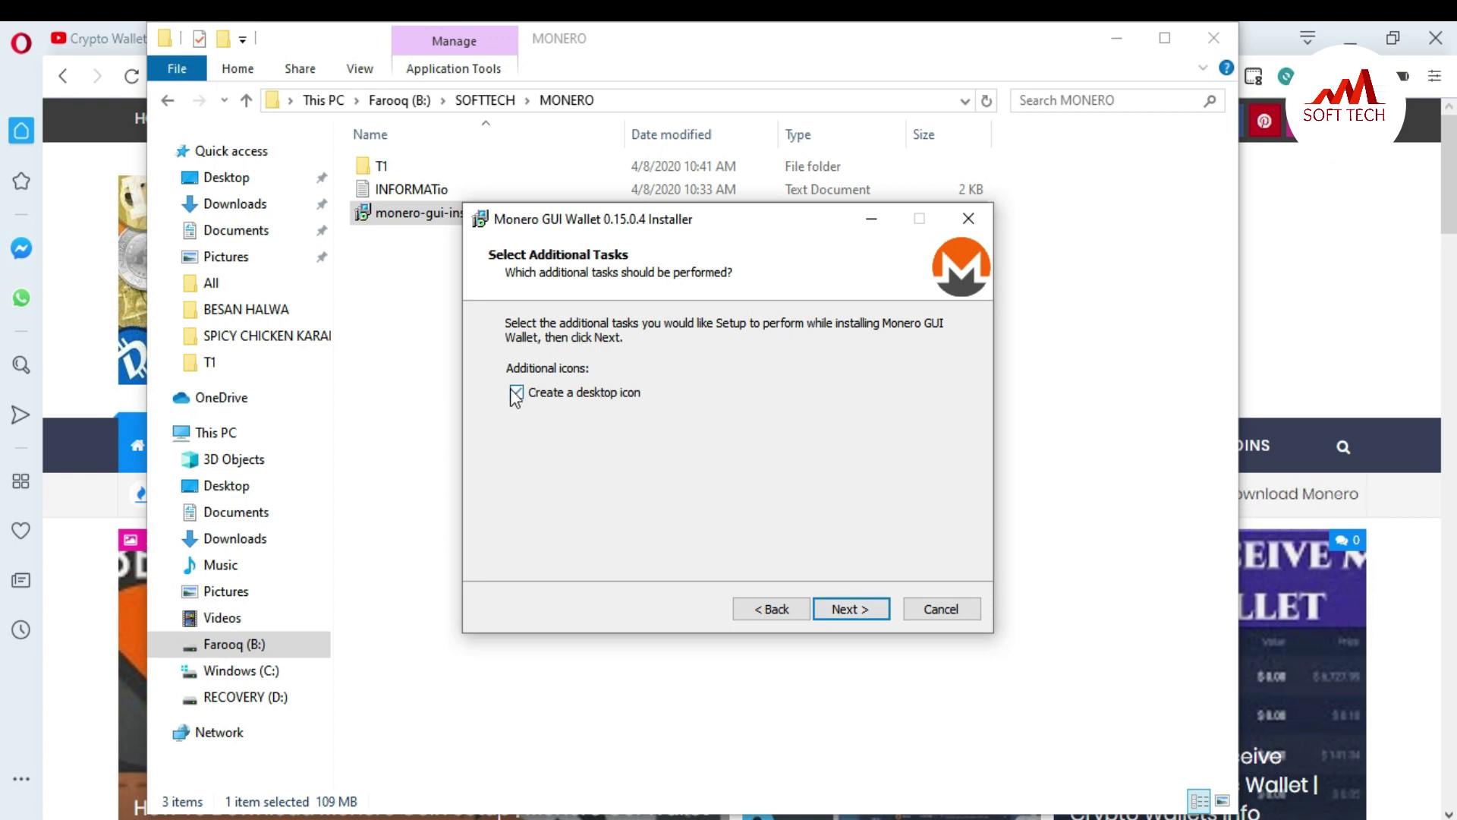
pyautogui.click(840, 612)
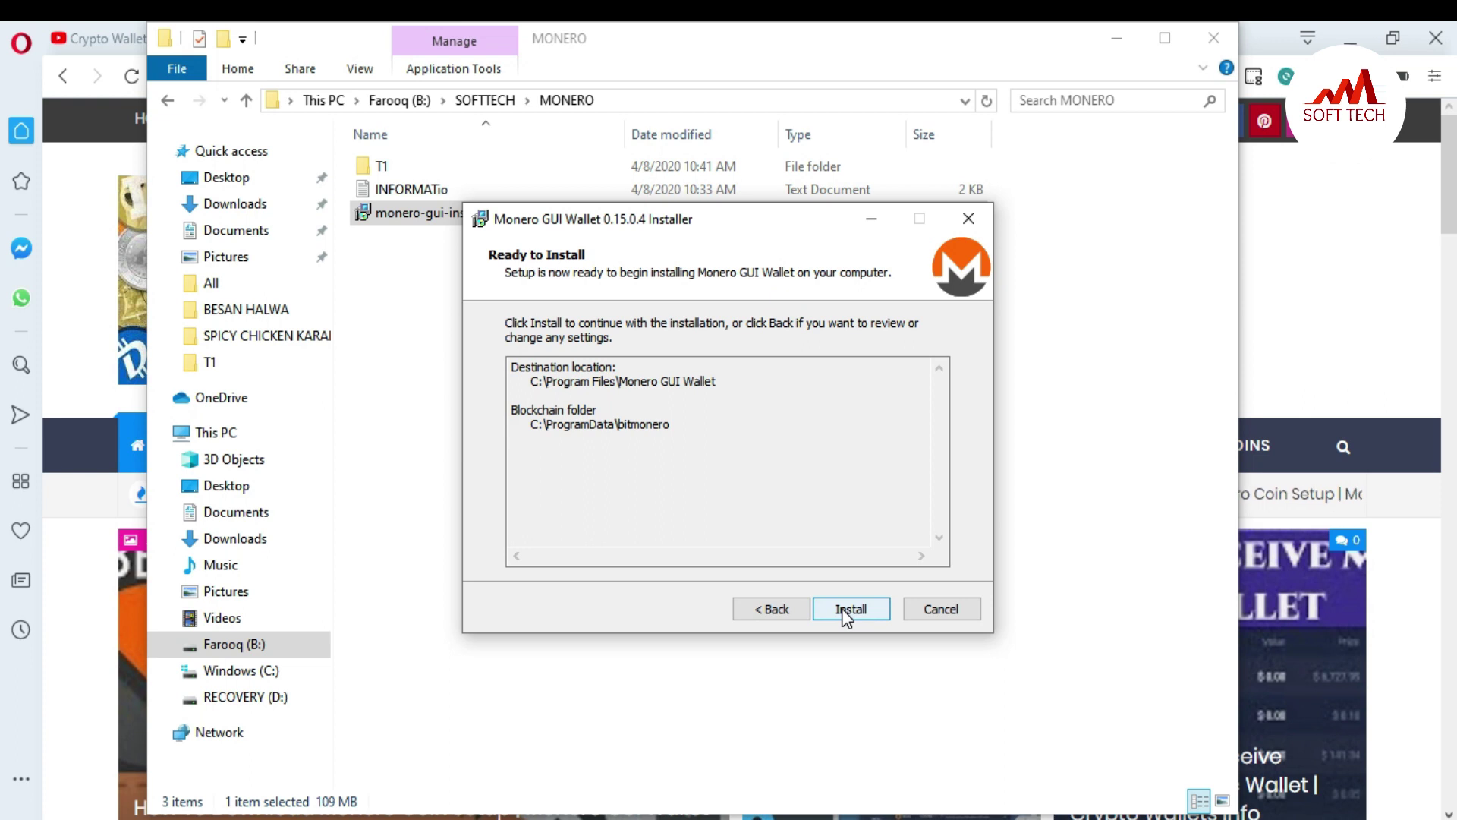
# Step: Install Monero GUI Wallet 0.15.0.4 and finish the setup wizard
pyautogui.click(847, 612)
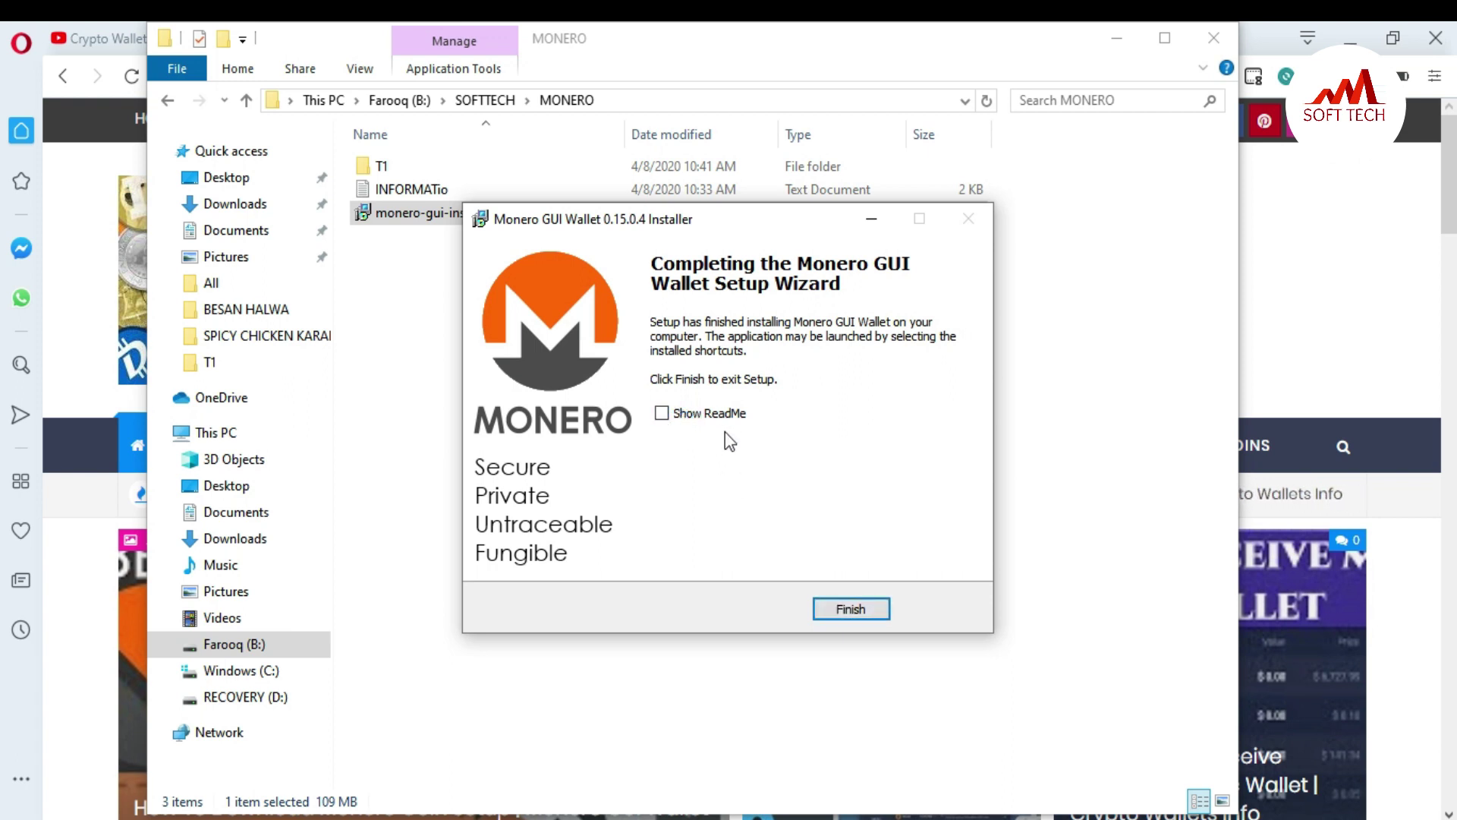
pyautogui.click(844, 610)
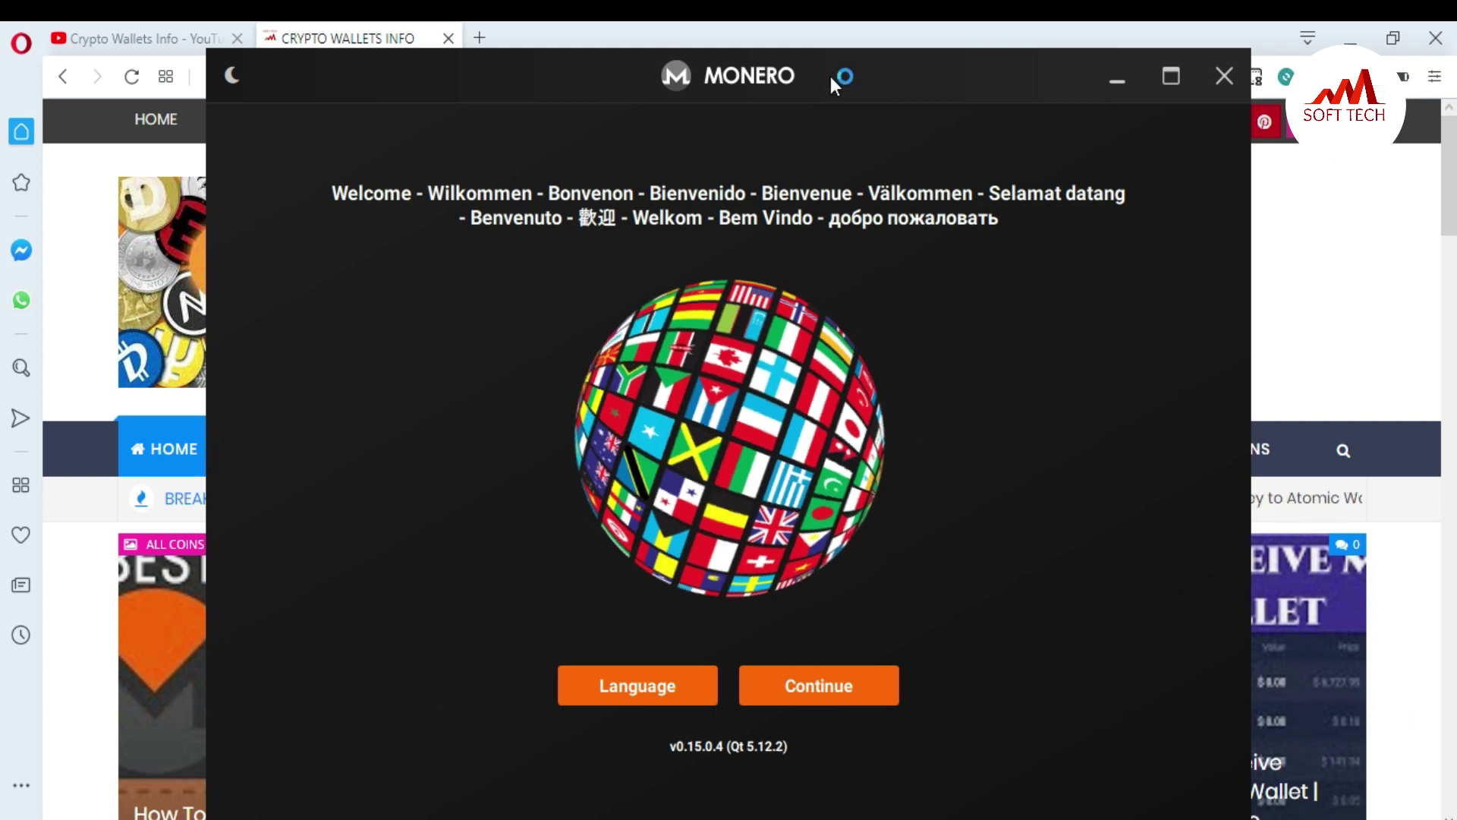
# Step: Move the wallet window slightly higher and continue past the multilingual welcome screen
pyautogui.moveTo(833, 70); pyautogui.dragTo(835, 54)
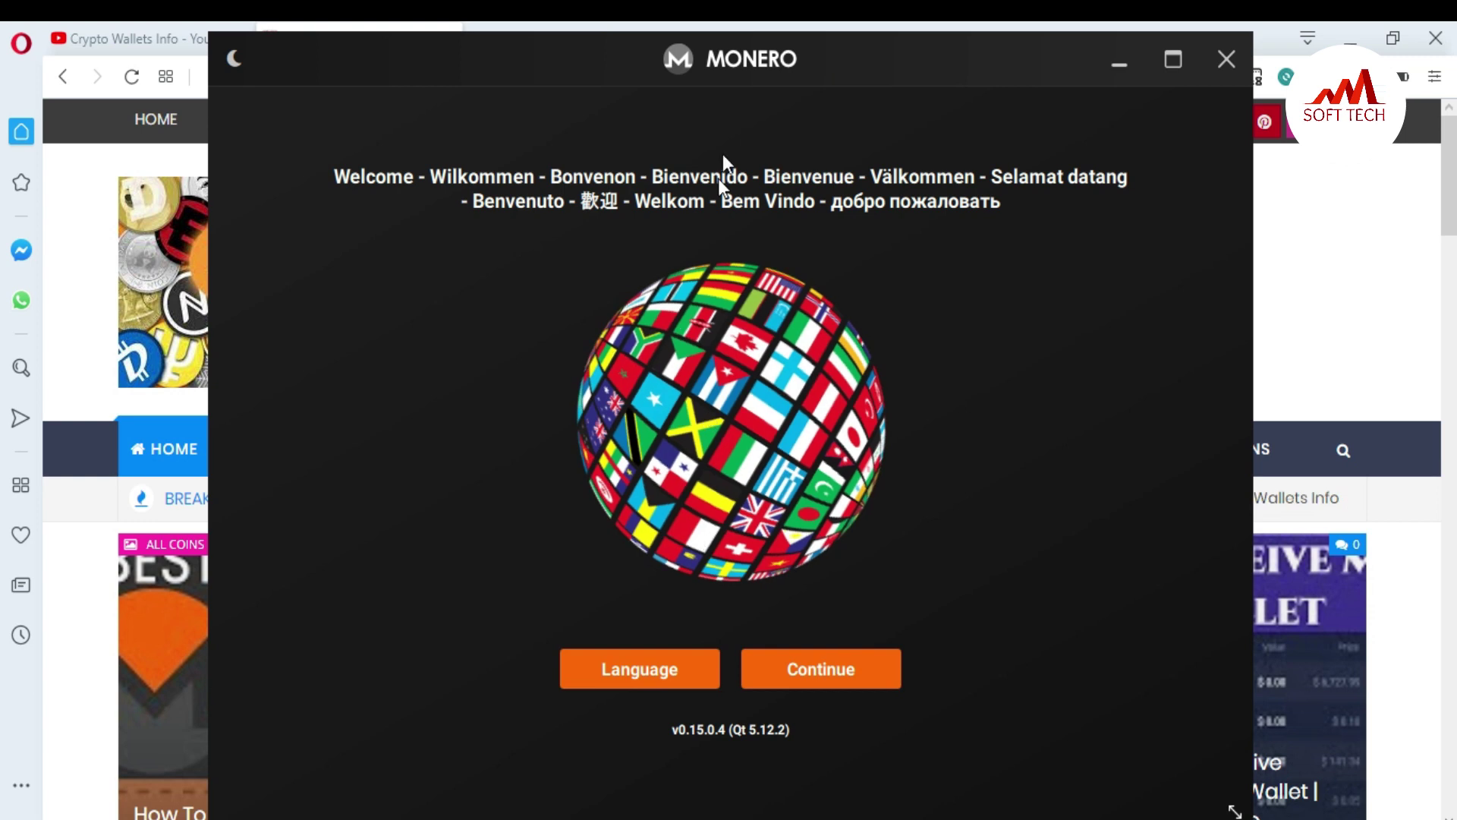
pyautogui.click(834, 680)
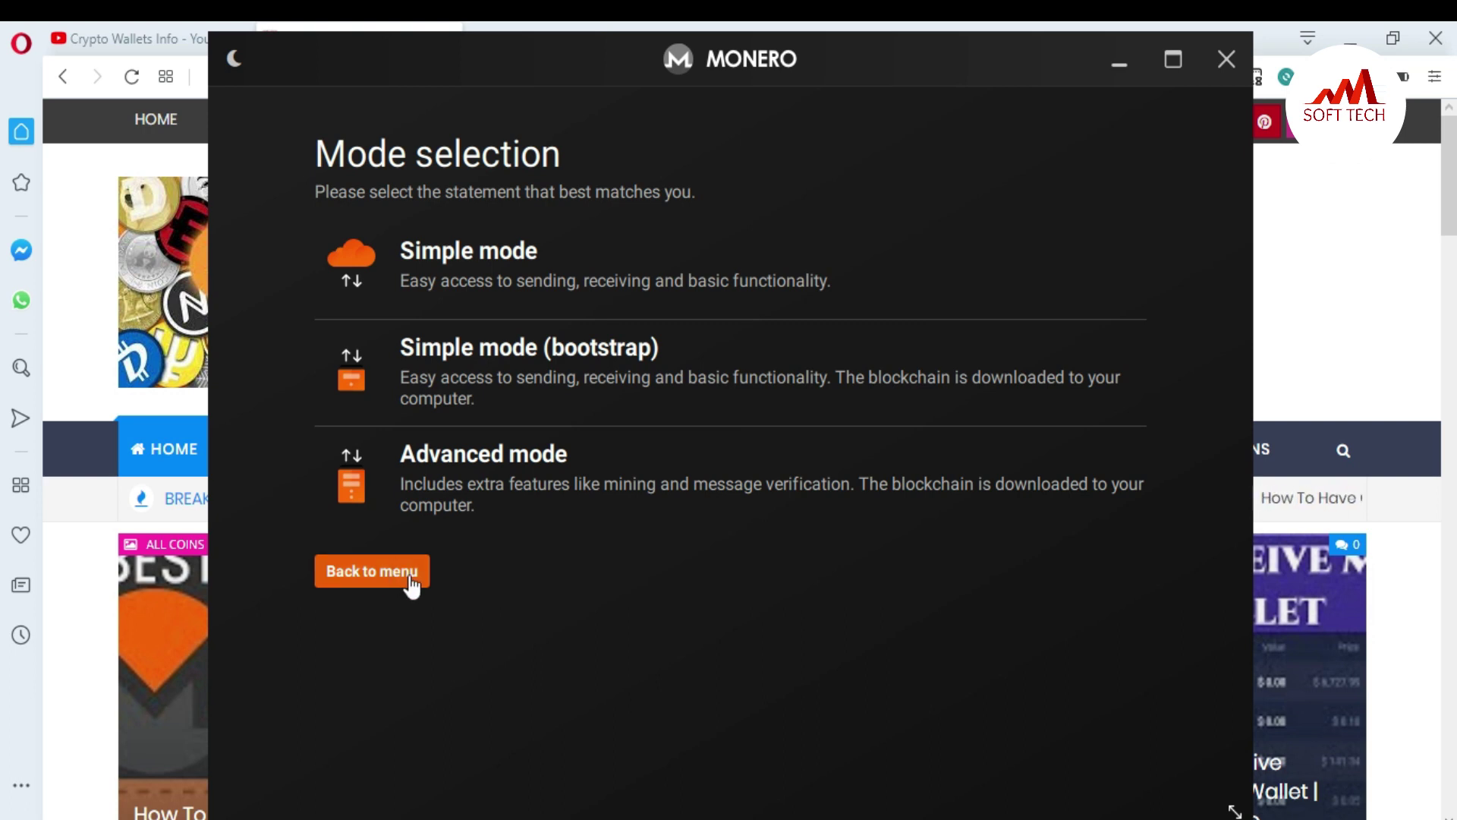
# Step: Choose Simple mode, accept the privacy notice, start a new wallet and select its mnemonic seed
pyautogui.click(491, 269)
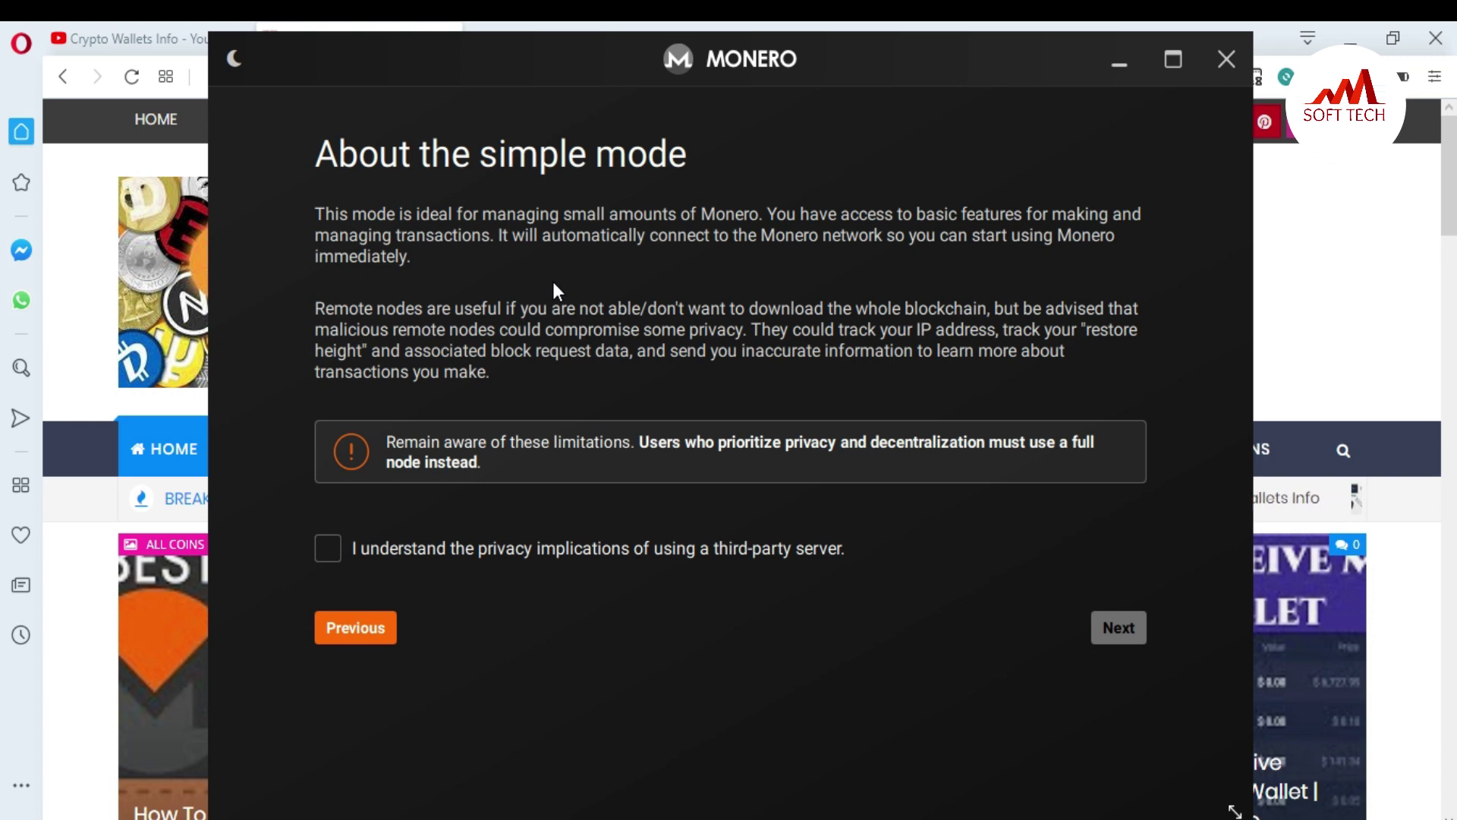
pyautogui.click(327, 549)
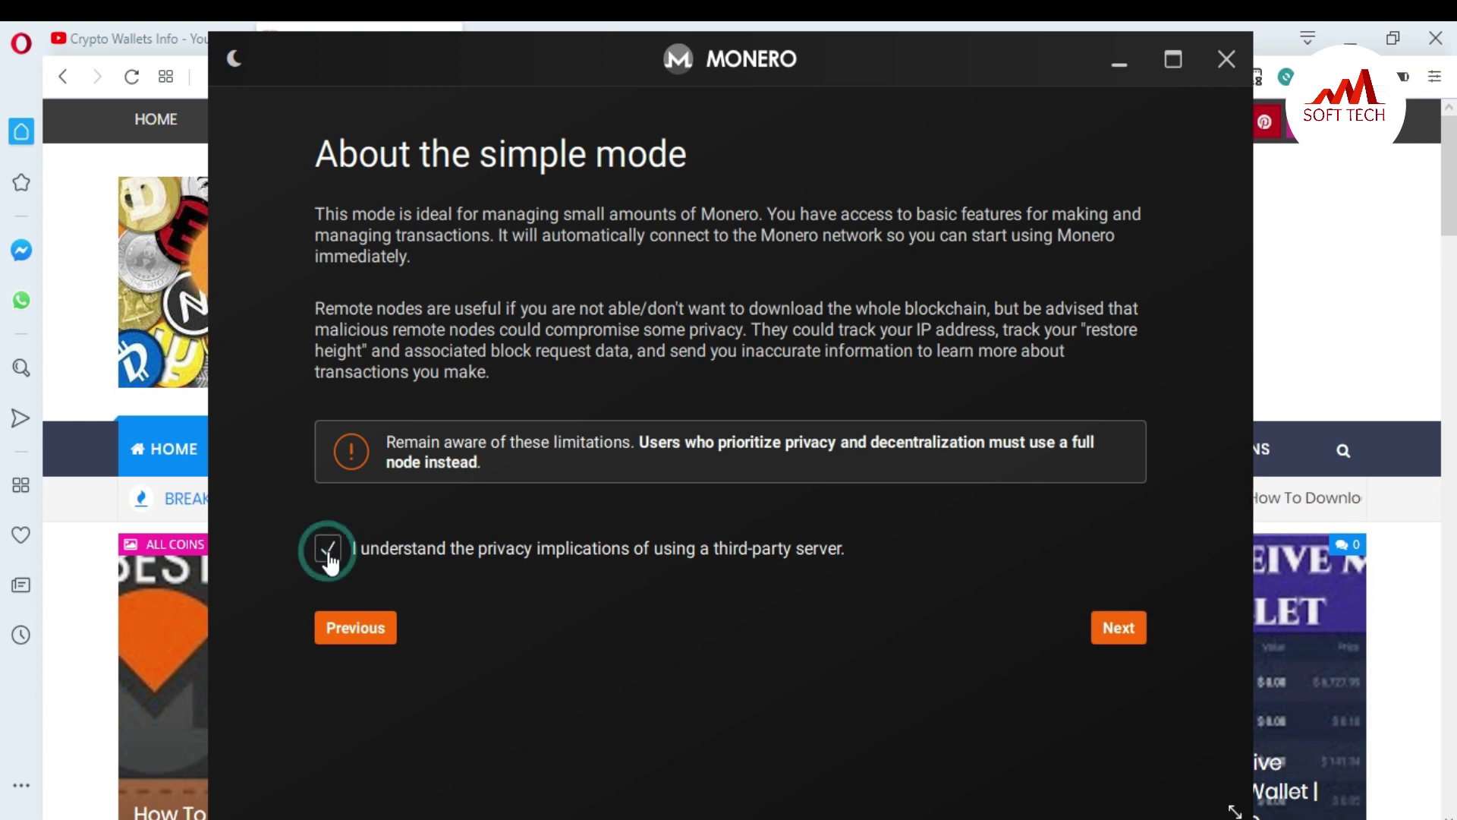
pyautogui.click(1131, 624)
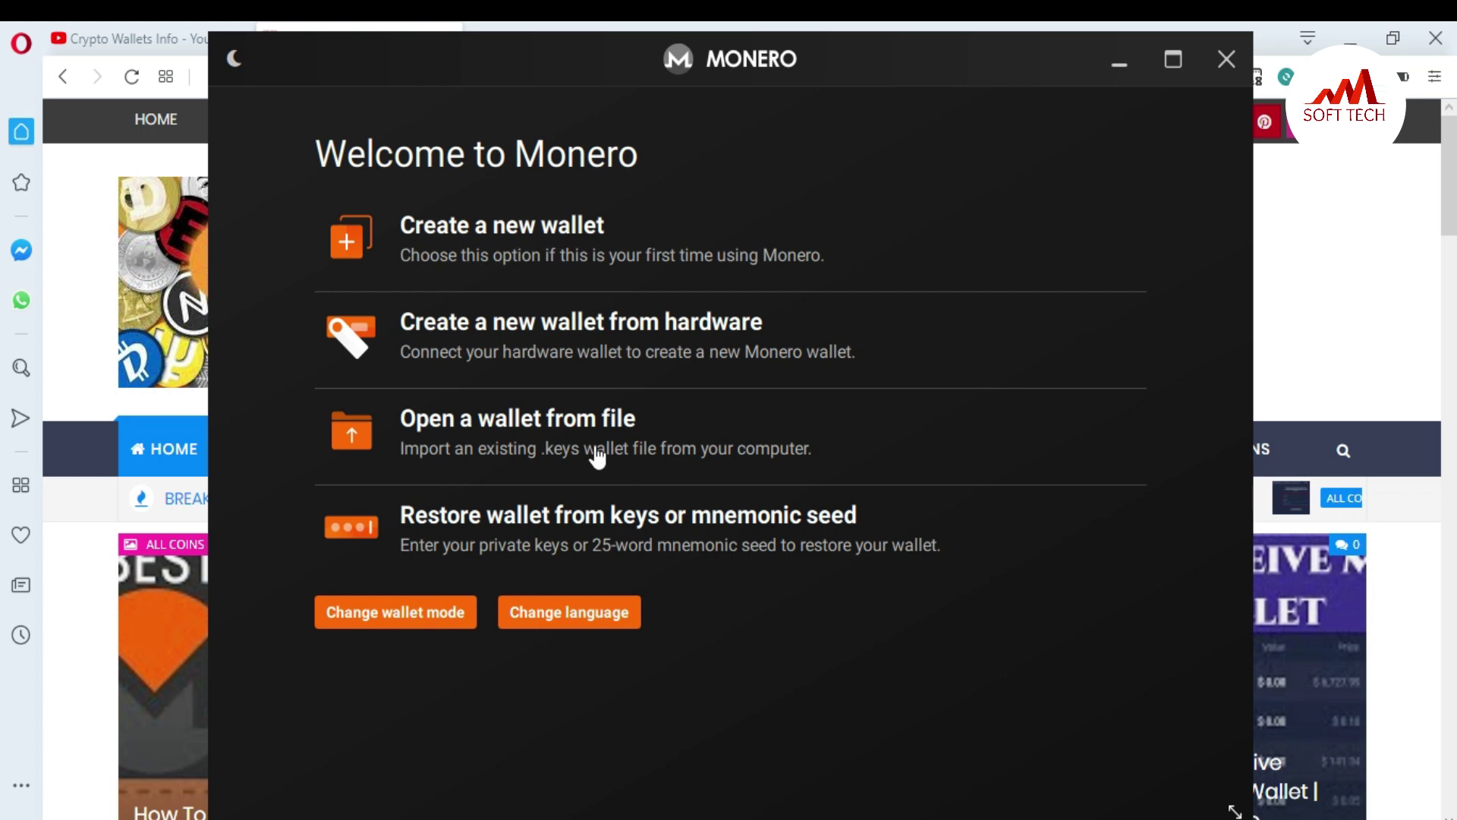
pyautogui.click(517, 220)
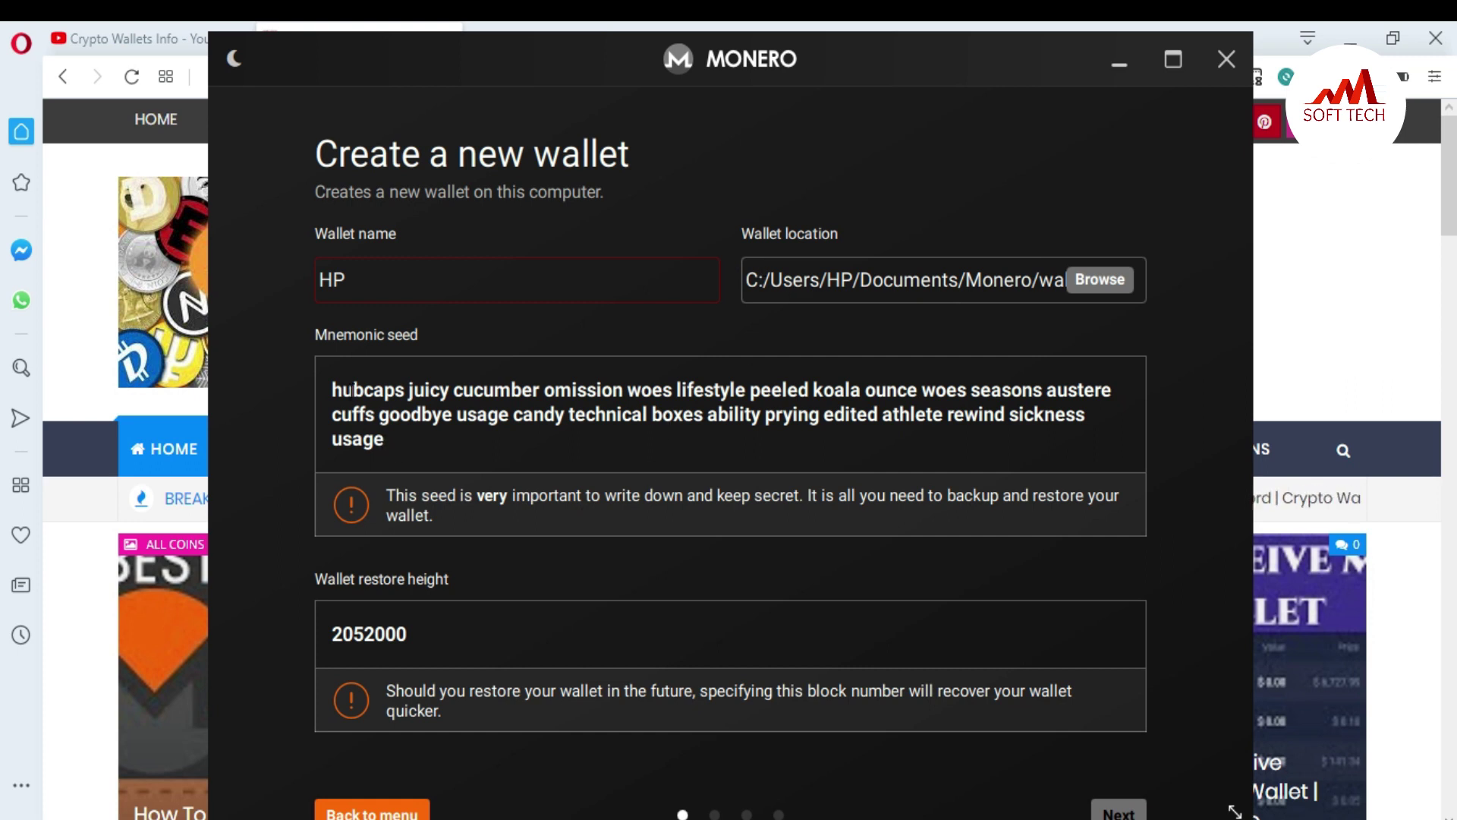
pyautogui.moveTo(402, 446); pyautogui.dragTo(317, 392)
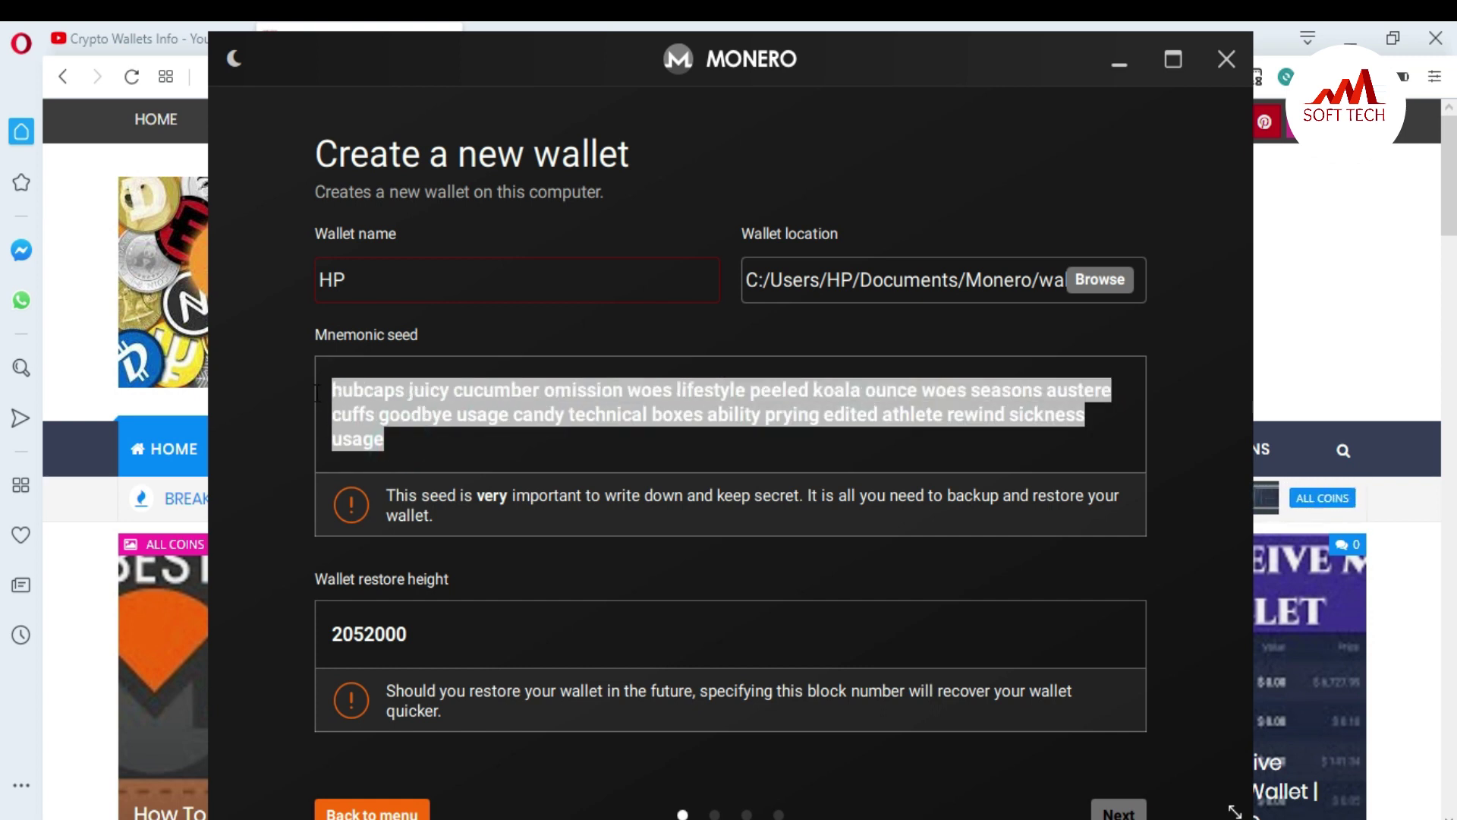
# Step: Paste the mnemonic seed into a Notepad note and start a new line for restore height 2052000
pyautogui.hotkey('ctrl', 'c')
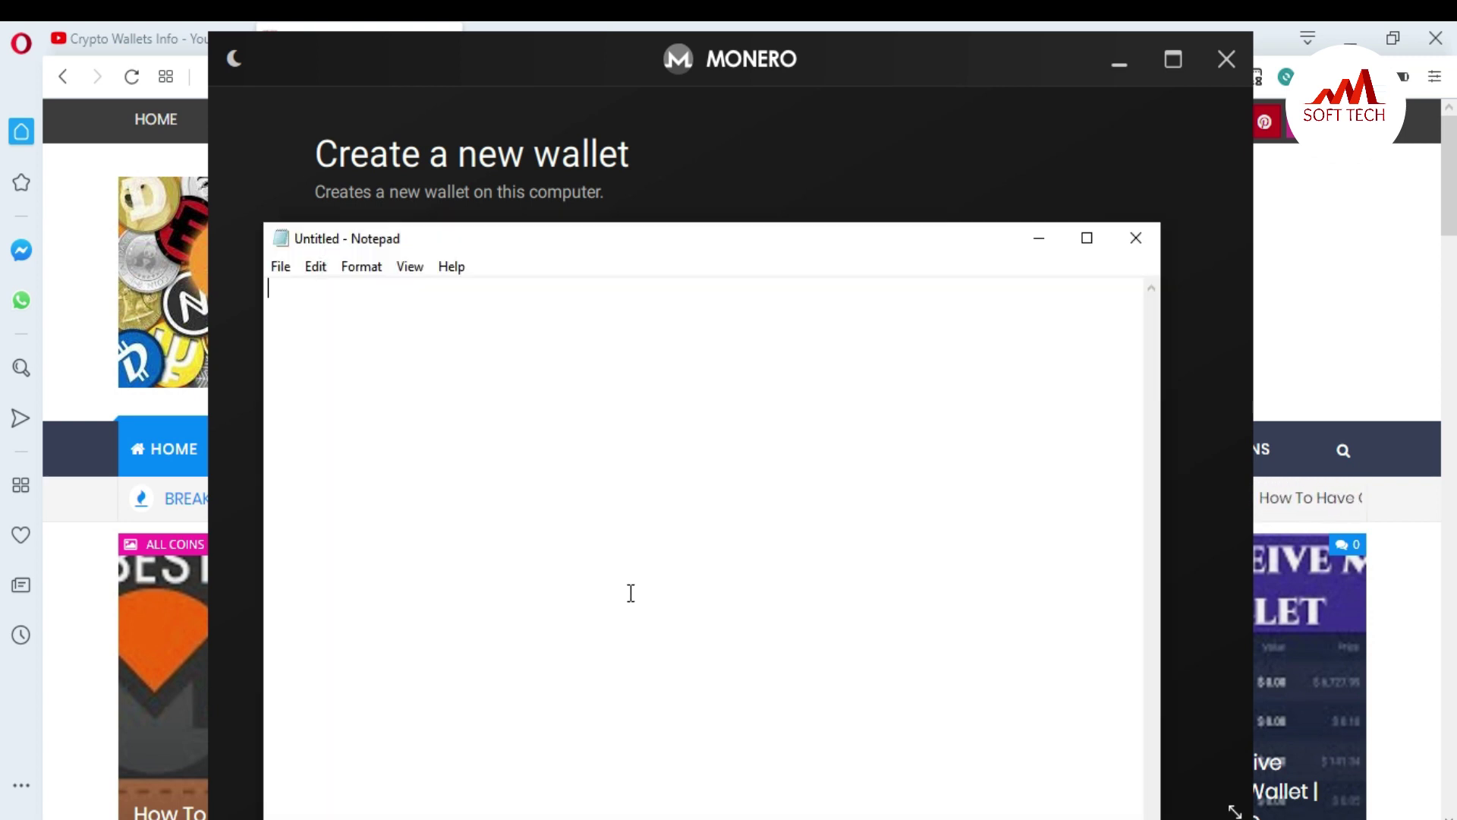
pyautogui.hotkey('ctrl', 'v')
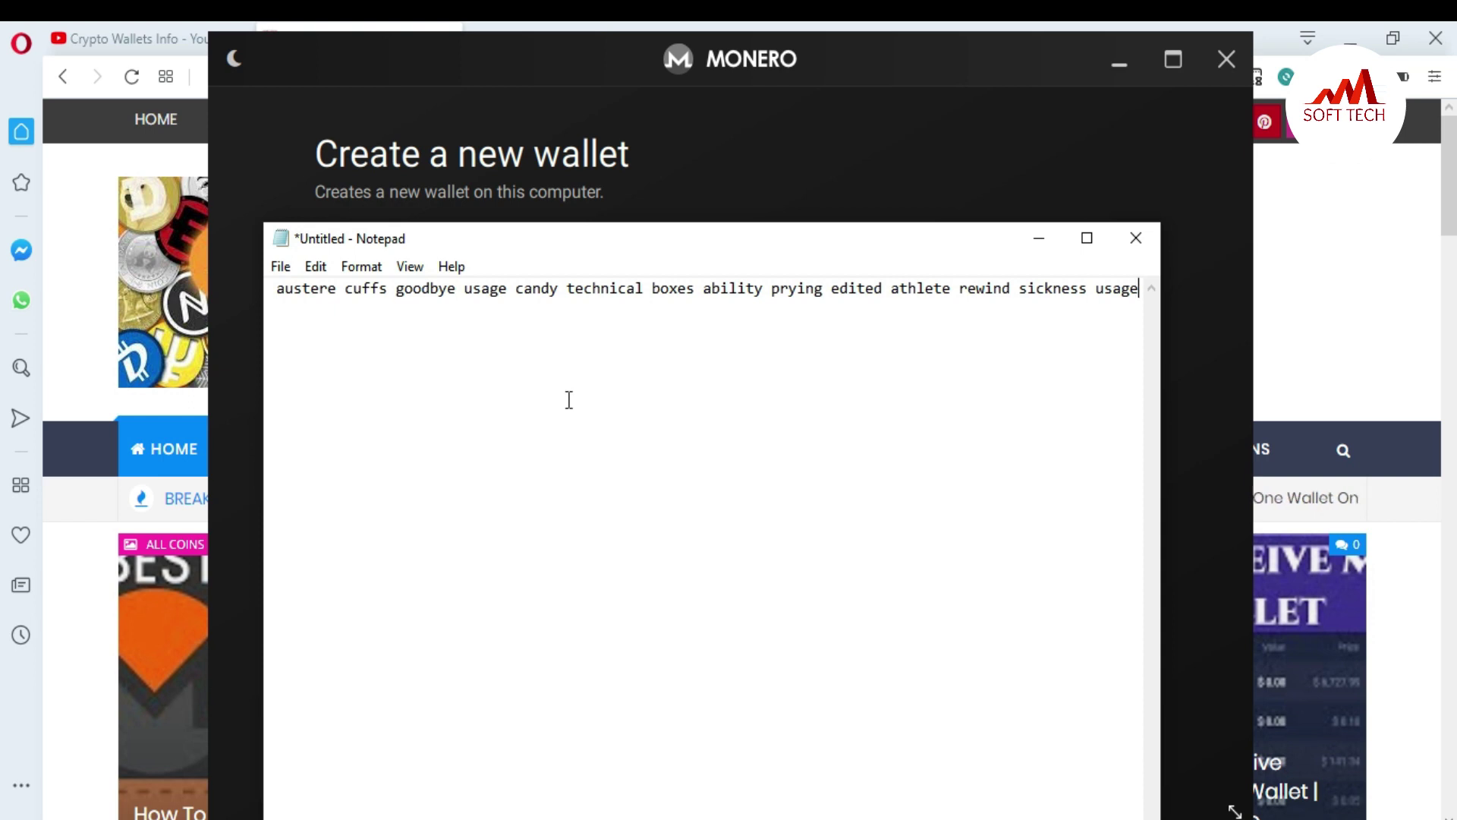
pyautogui.click(1039, 239)
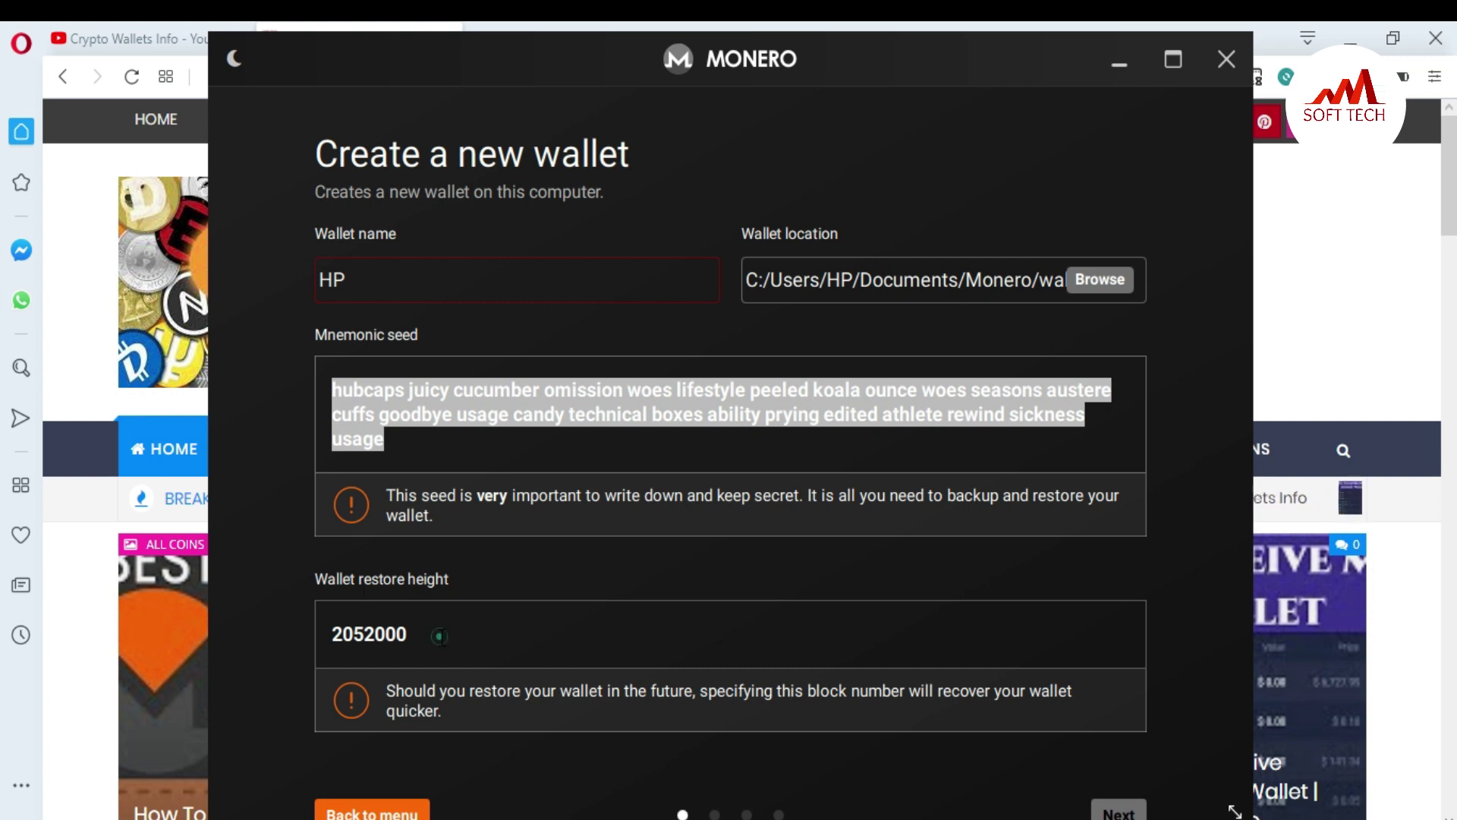
pyautogui.moveTo(443, 638); pyautogui.dragTo(310, 642)
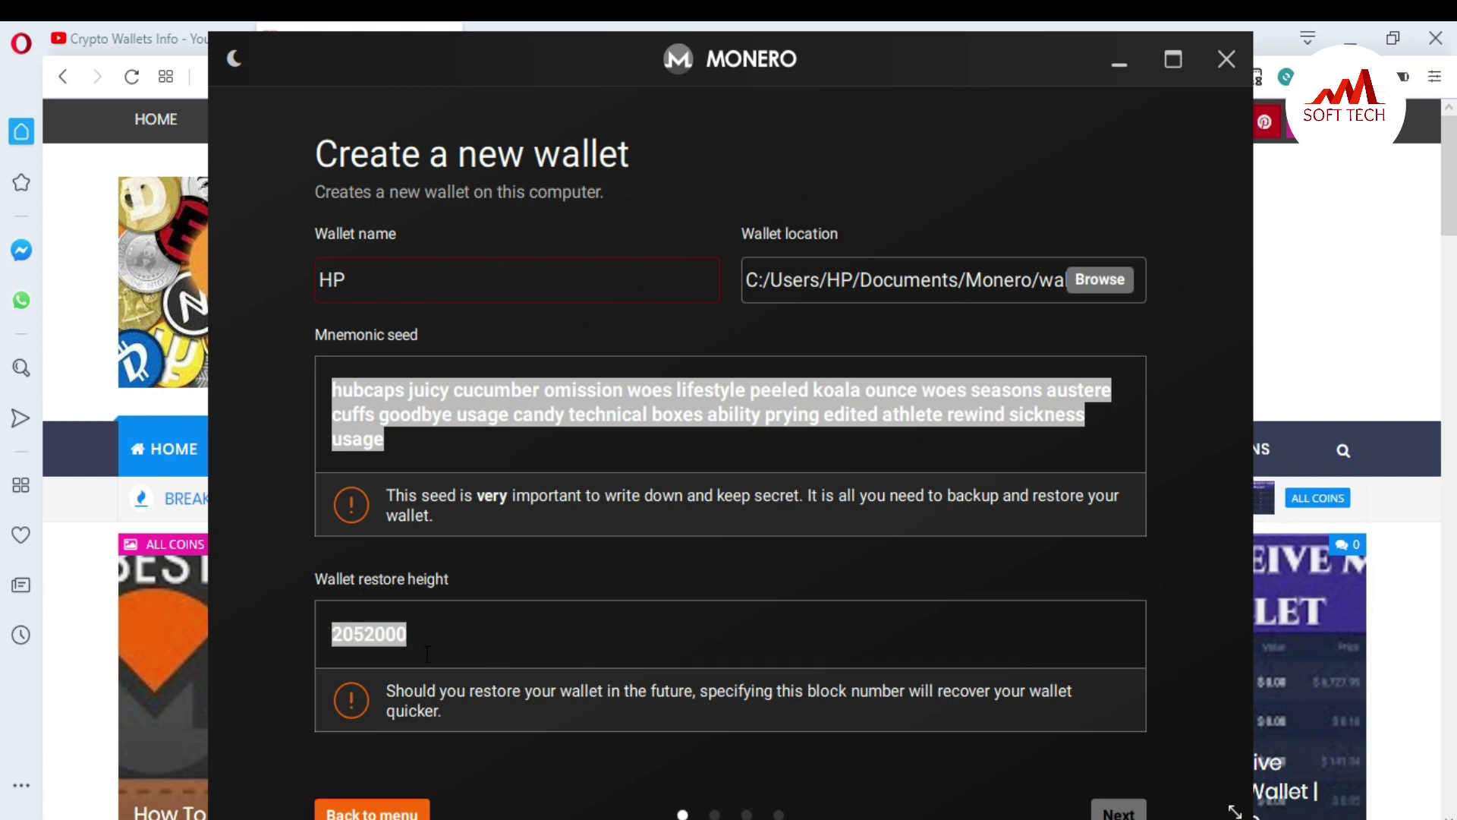
pyautogui.hotkey('alt', 'Tab')
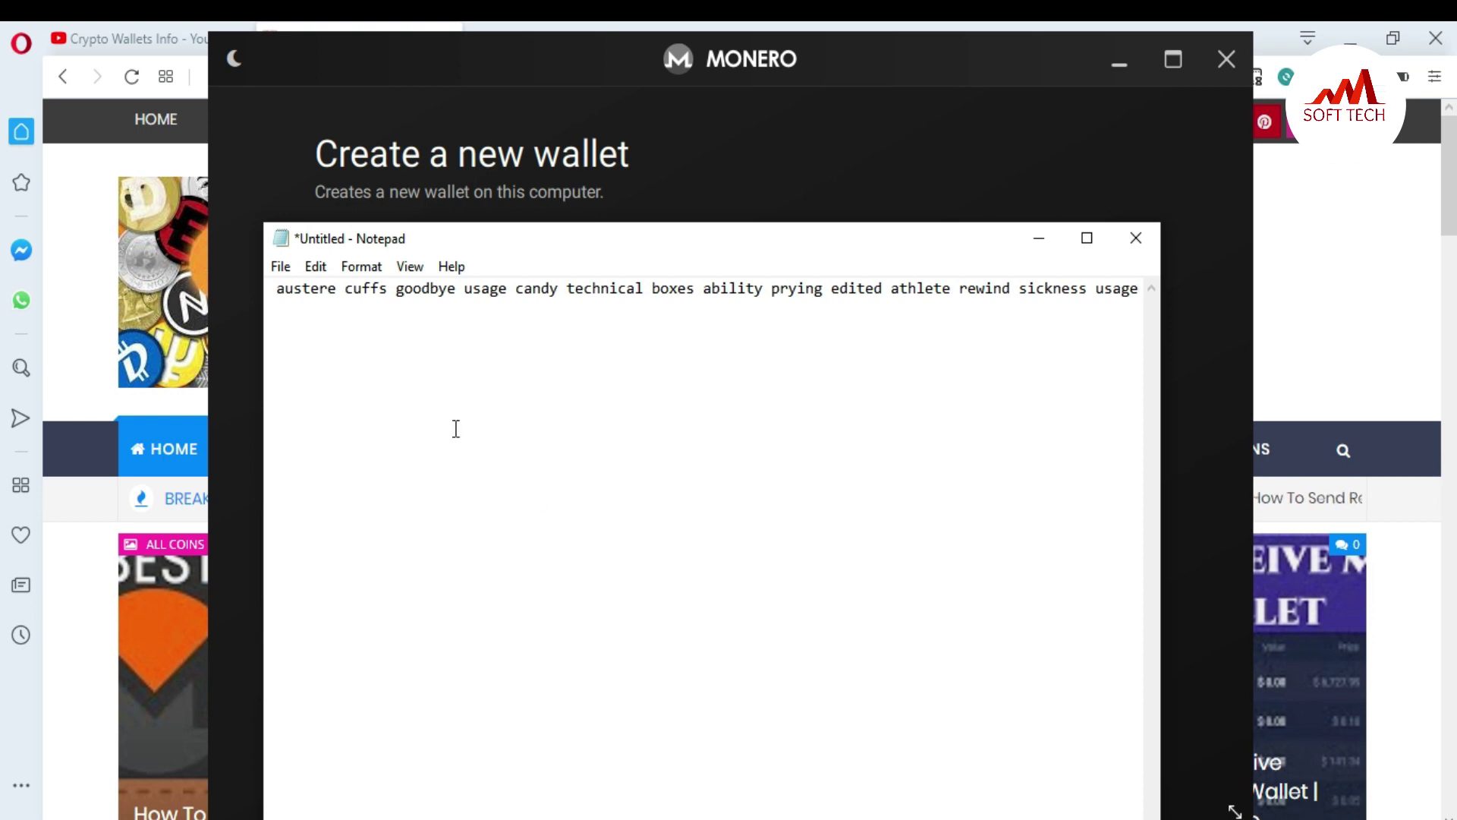
pyautogui.click(1138, 284)
pyautogui.press('Return')
pyautogui.press('Return')
# Step: Add 2052000 to the note, then give wallet Monero a confirmed password
pyautogui.write('2052000')
pyautogui.click(1039, 239)
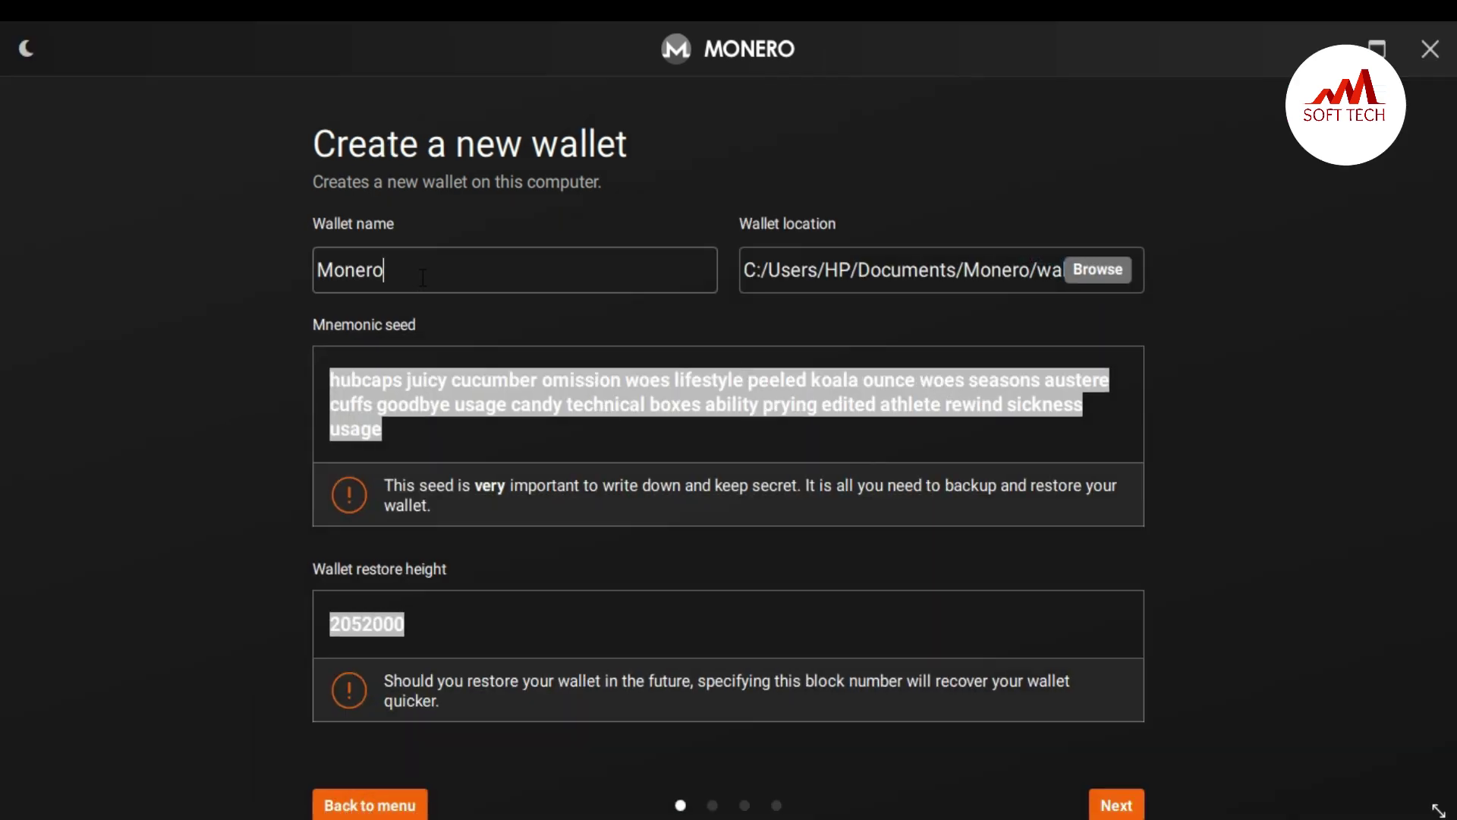
pyautogui.click(1117, 806)
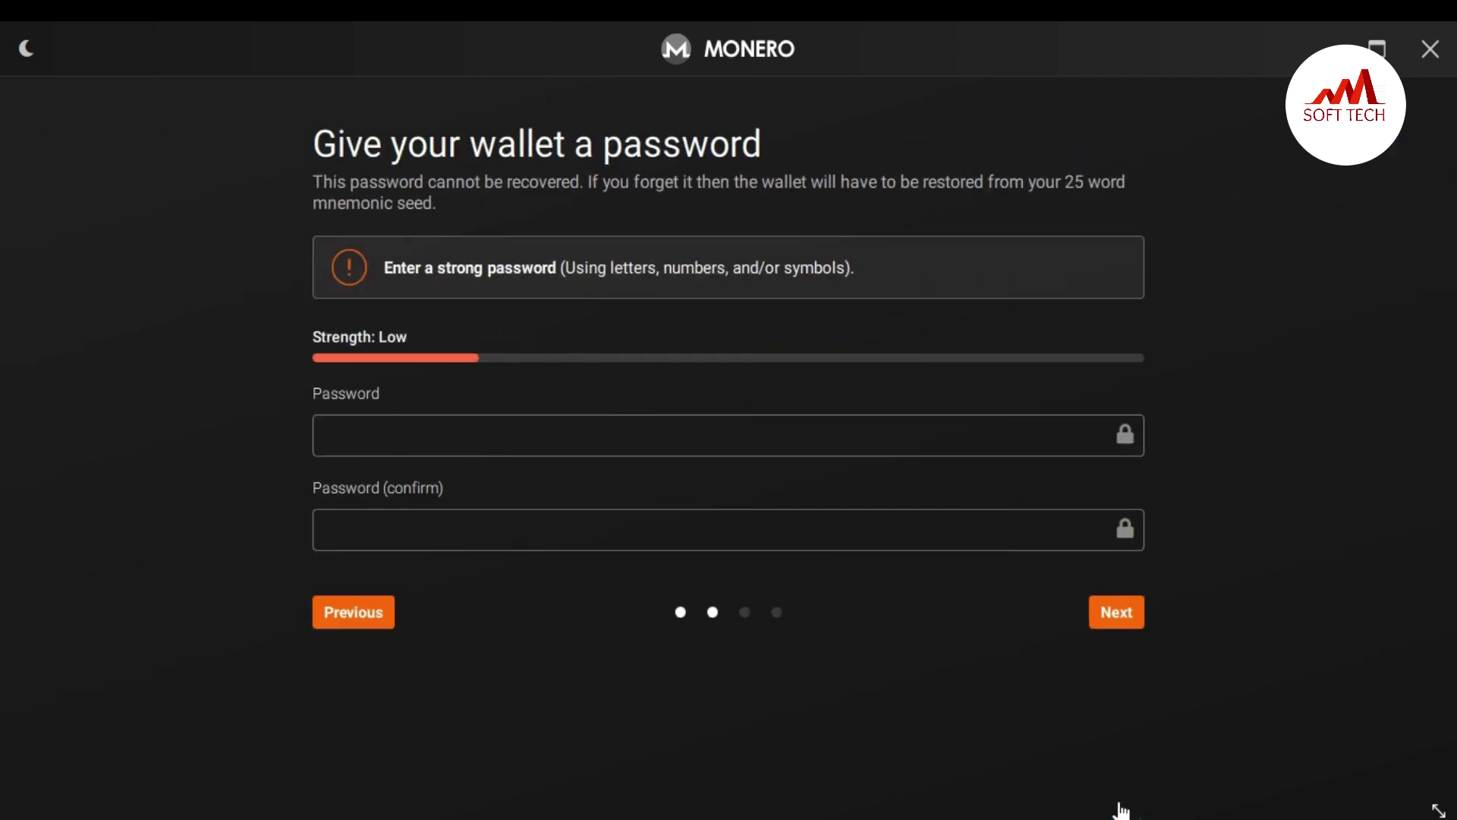
pyautogui.click(409, 433)
pyautogui.write('••••••••••••')
pyautogui.press('Tab')
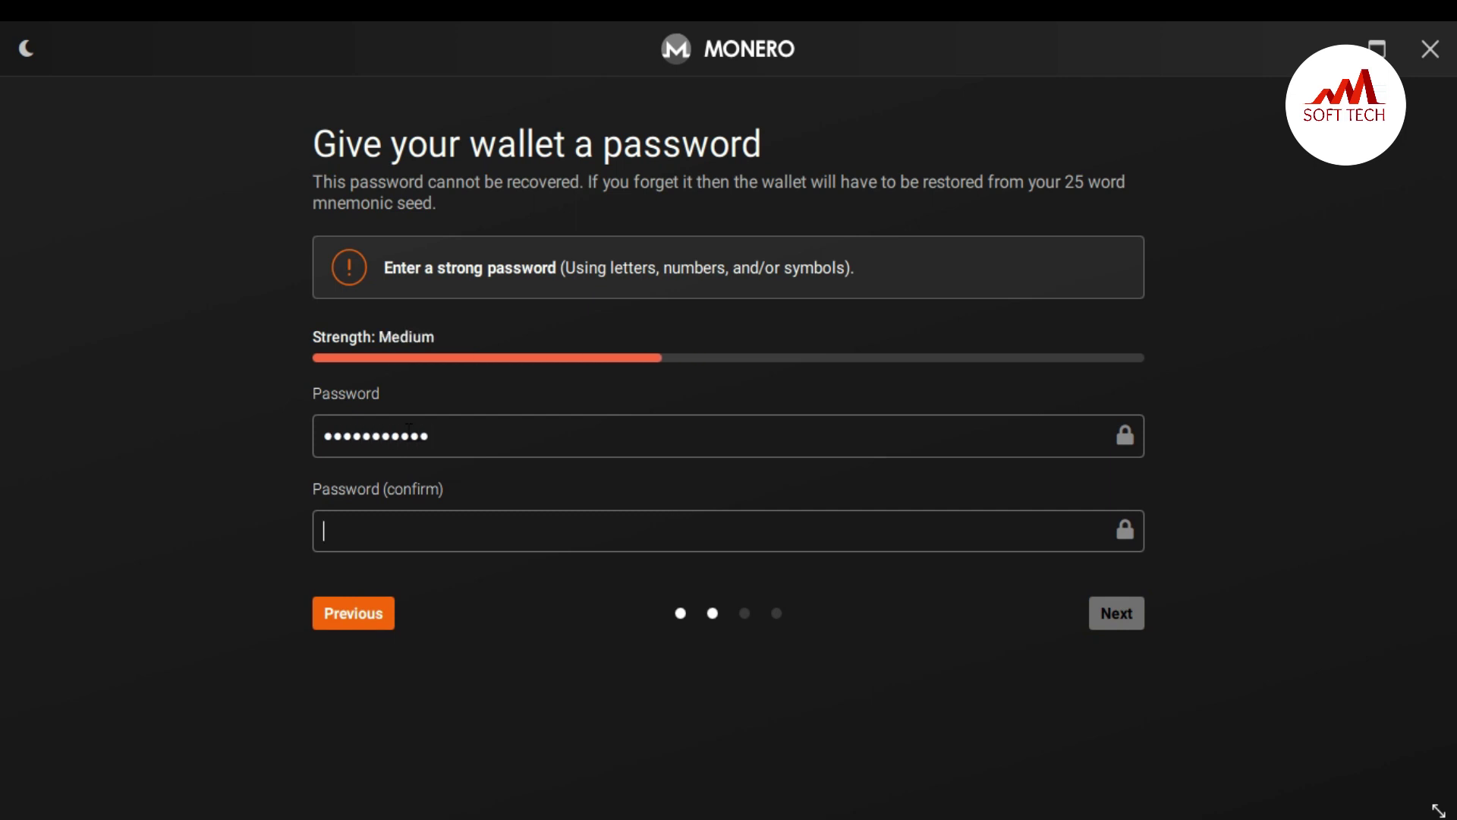
pyautogui.write('••••••••••••')
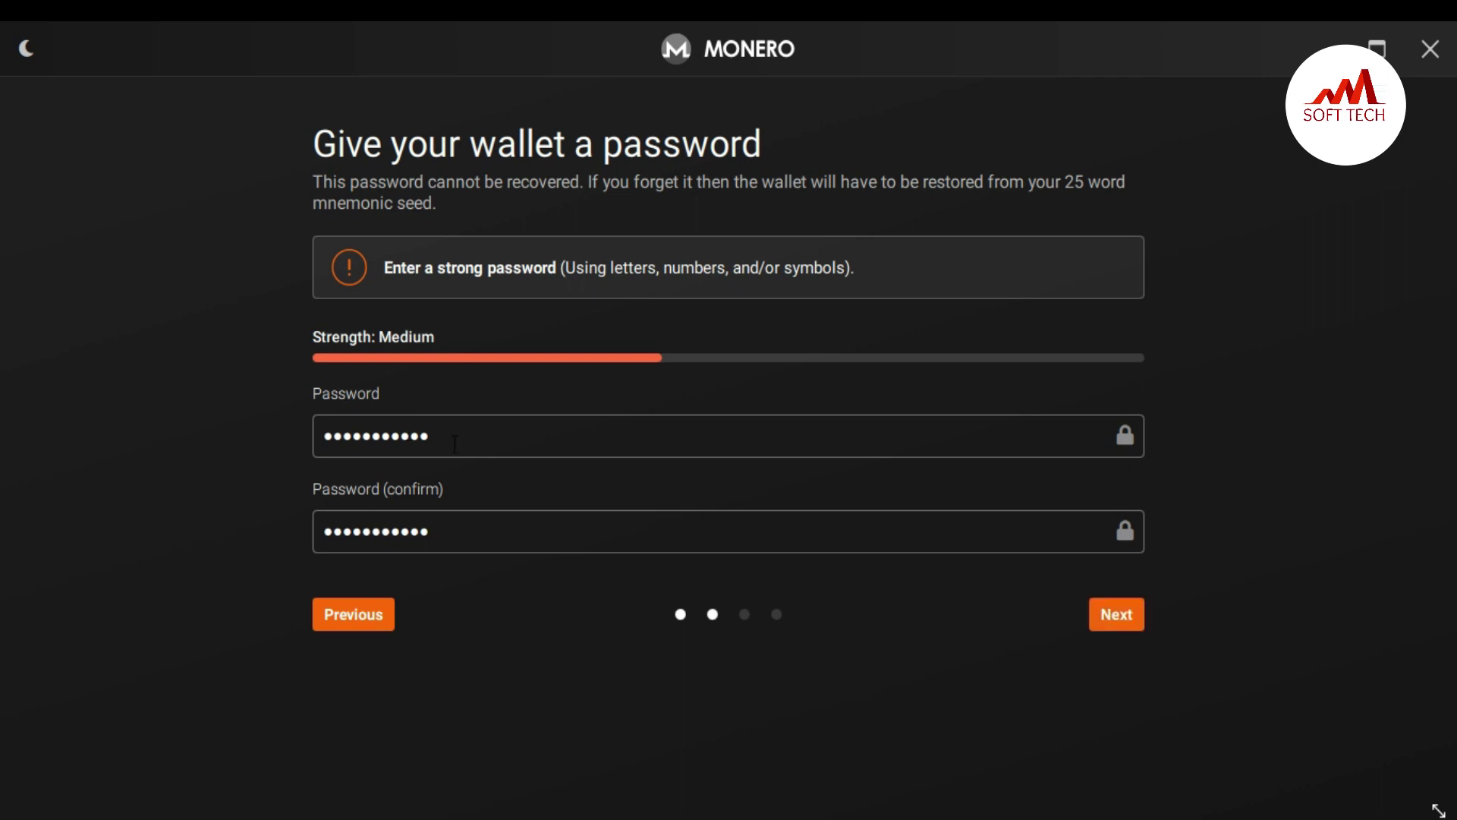
pyautogui.click(1125, 624)
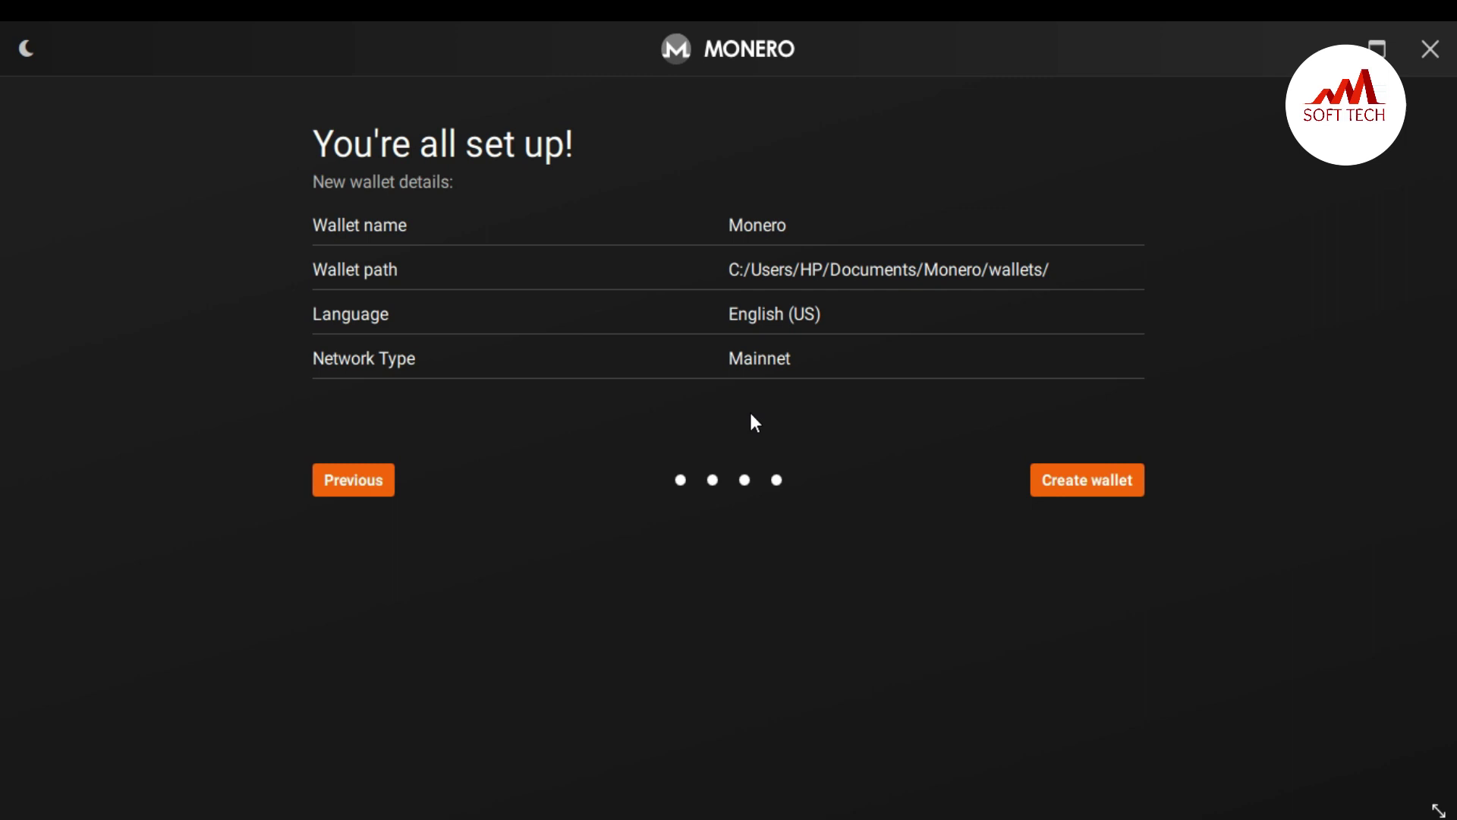
# Step: Create the Monero wallet and enter the wallet password to open it
pyautogui.click(1064, 494)
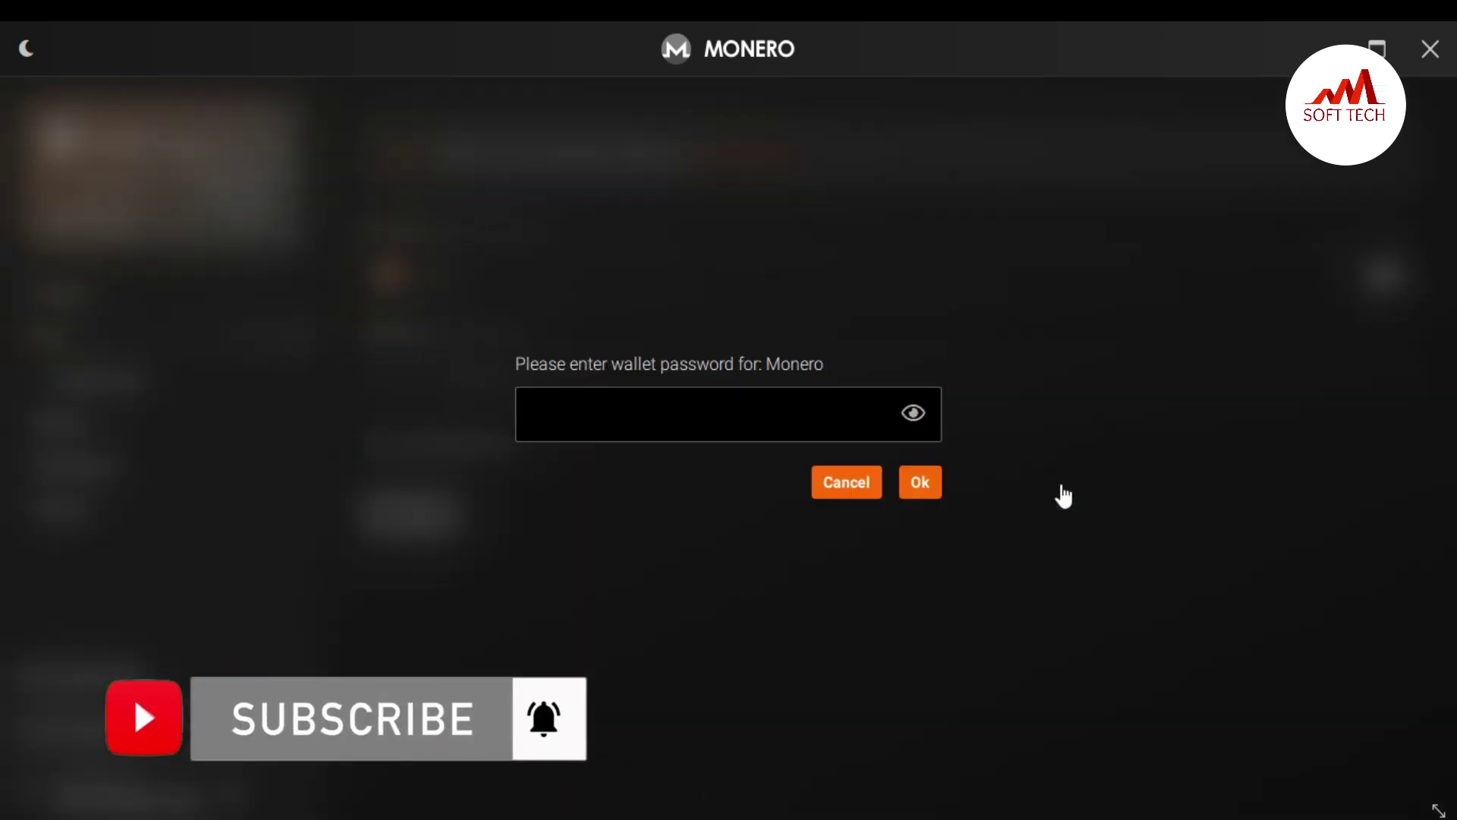
pyautogui.press('capslock')
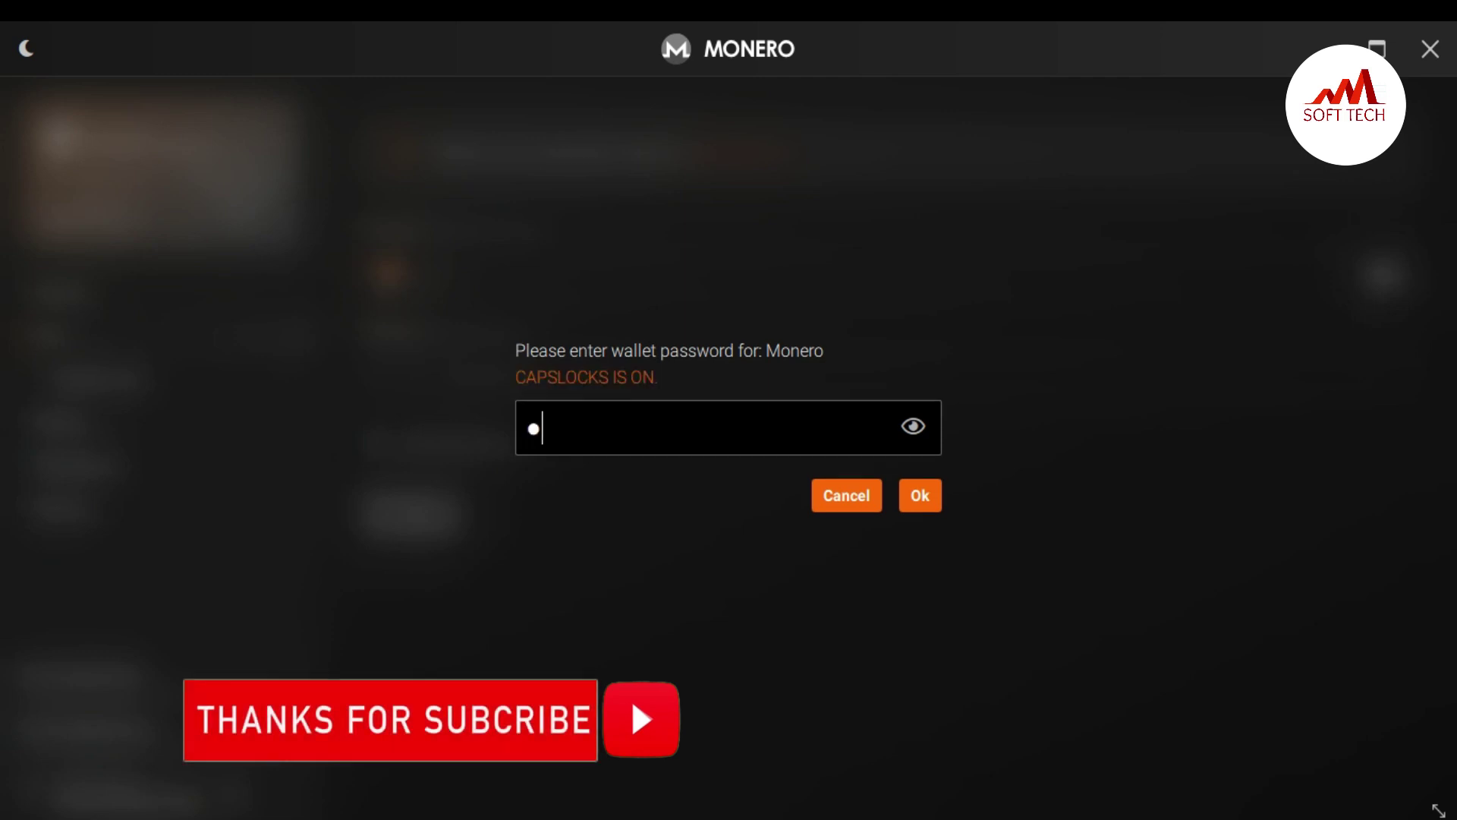
pyautogui.press('capslock')
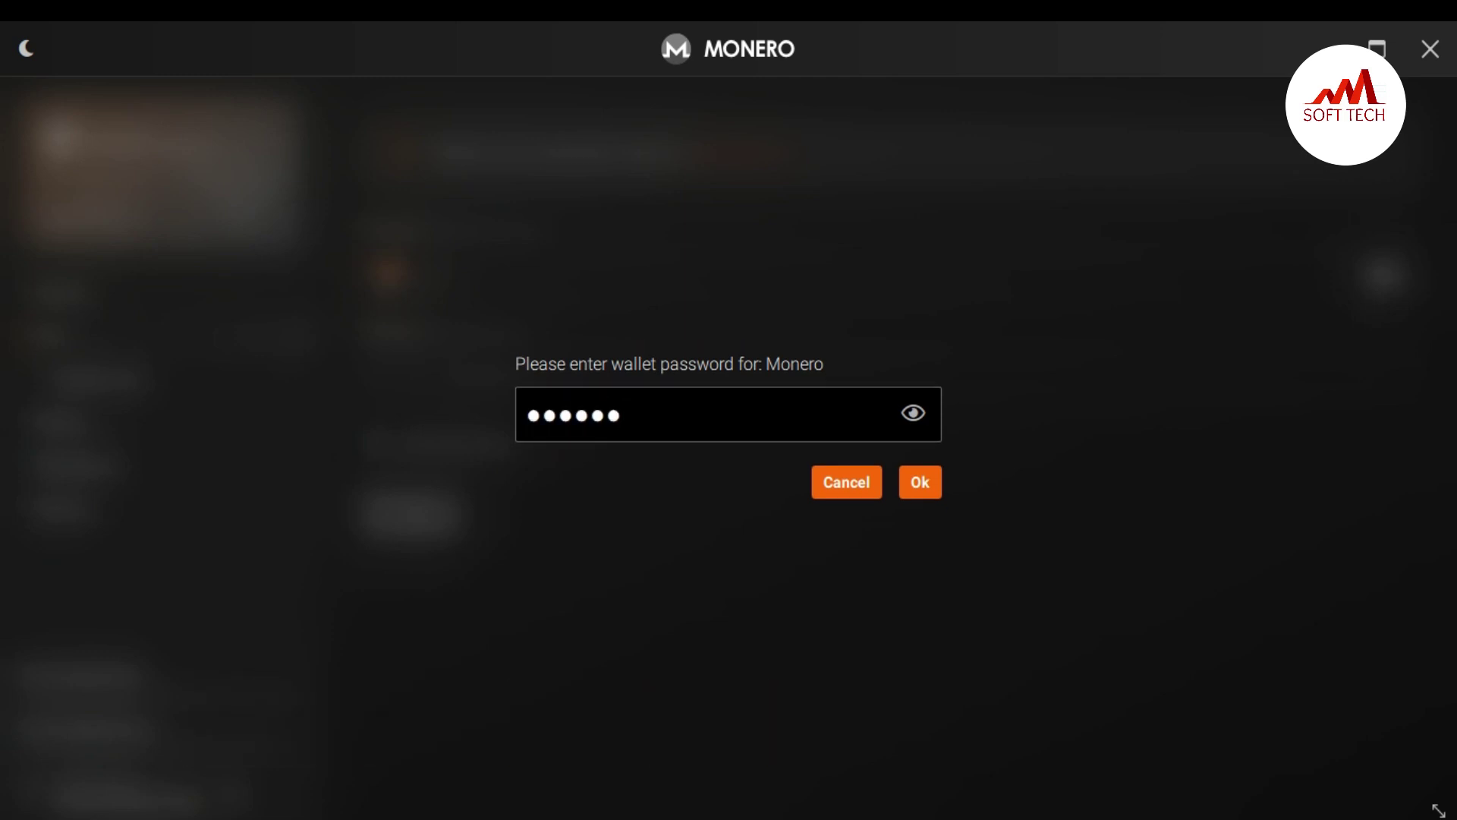
pyautogui.click(921, 491)
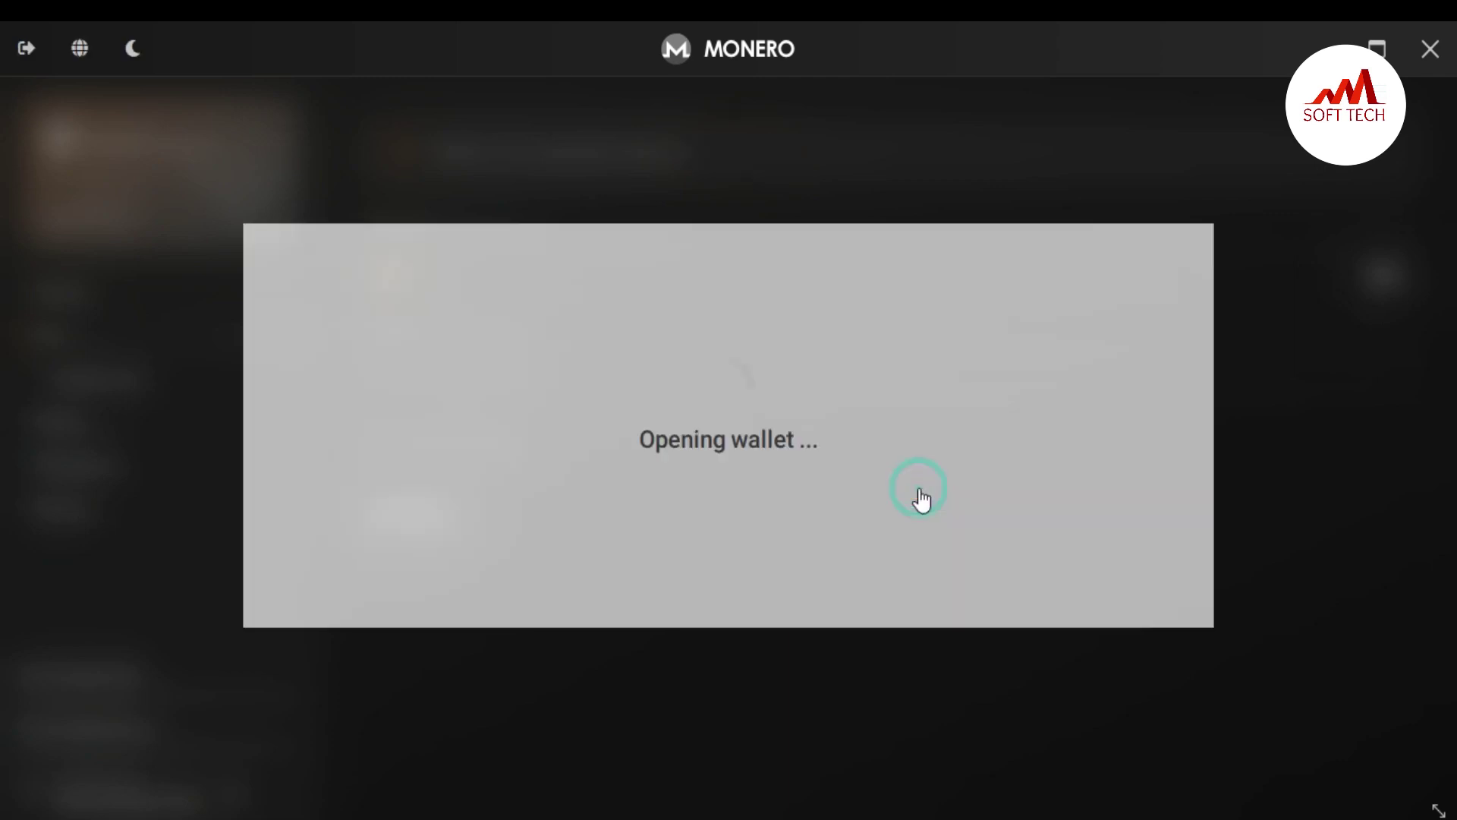